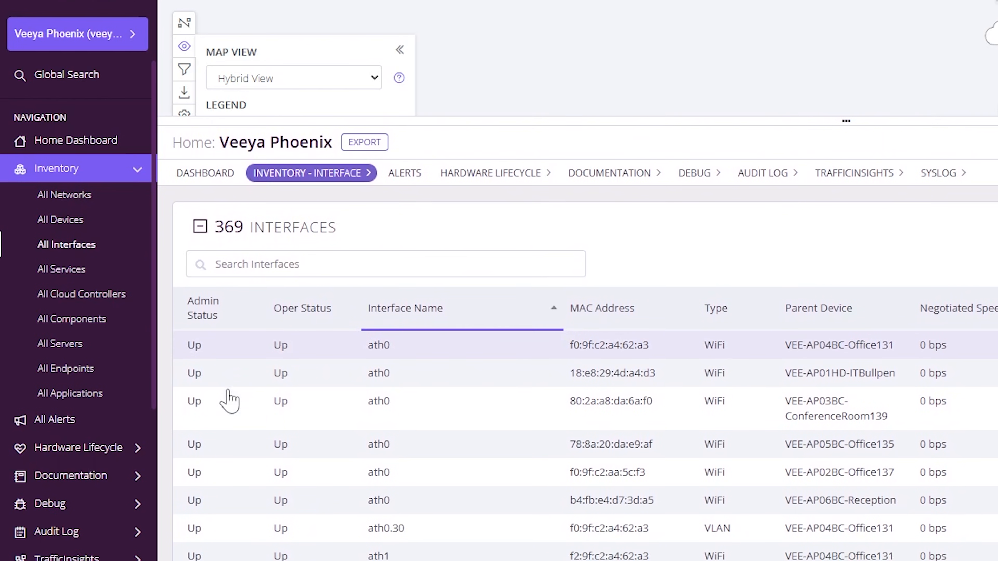
Filter the interfaces inventory to a negotiated speed of 10 Mbit/s and sort the list by Oper Status
click(315, 264)
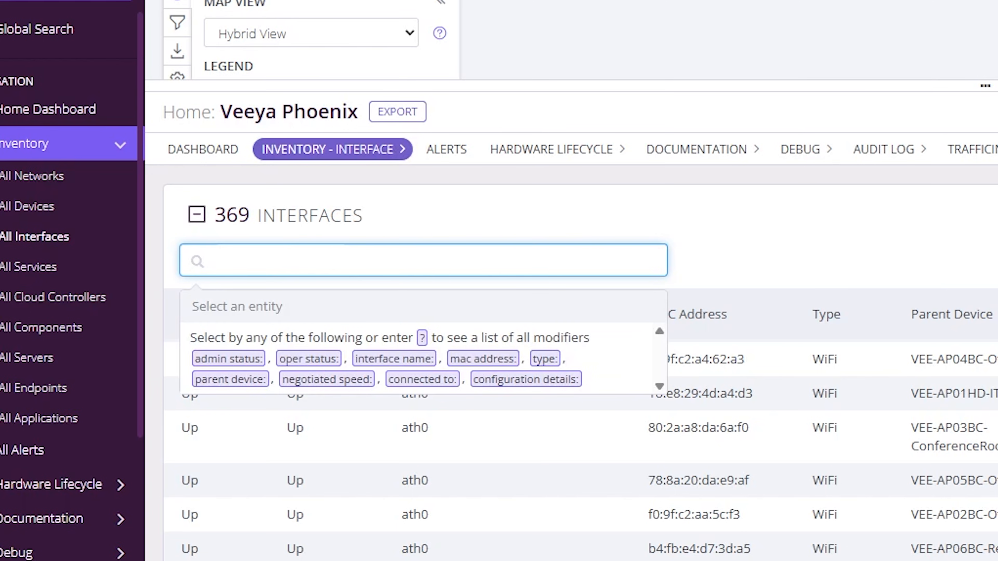
text(?)
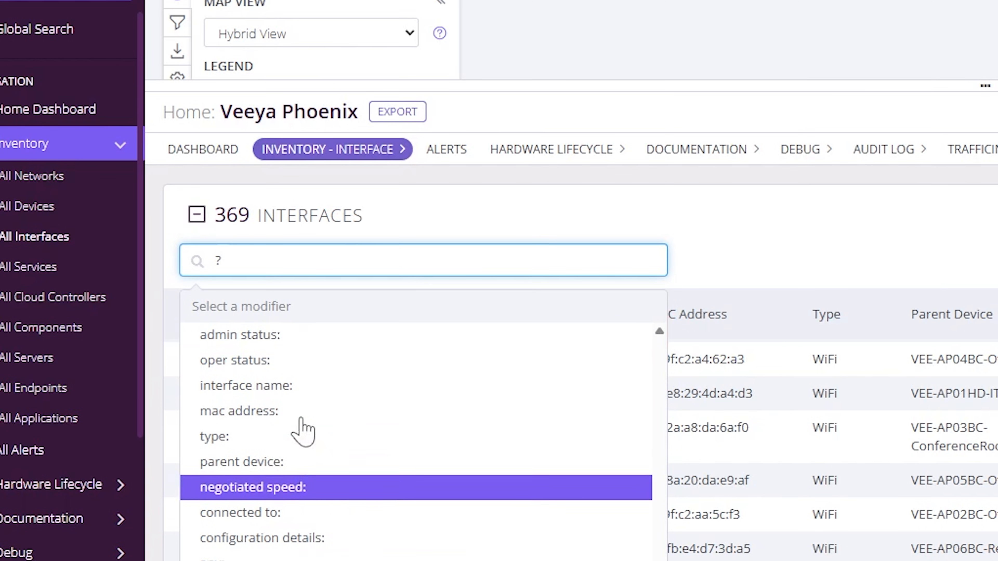
click(263, 495)
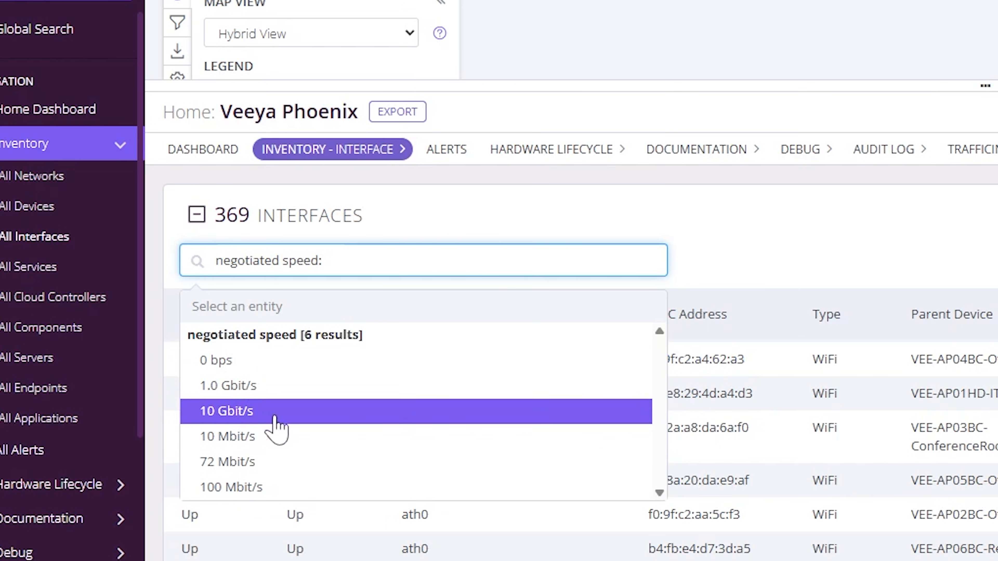
click(262, 437)
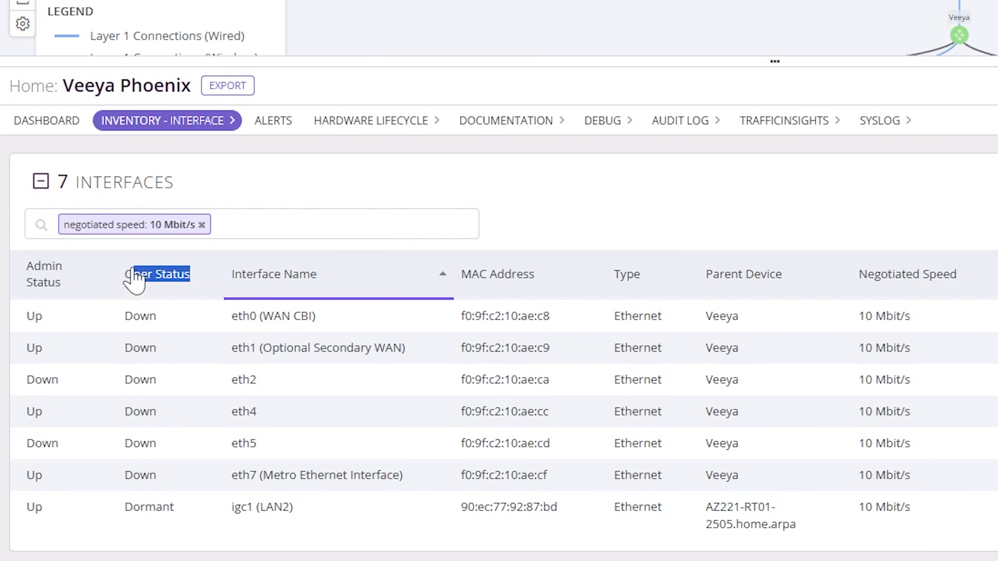
click(112, 270)
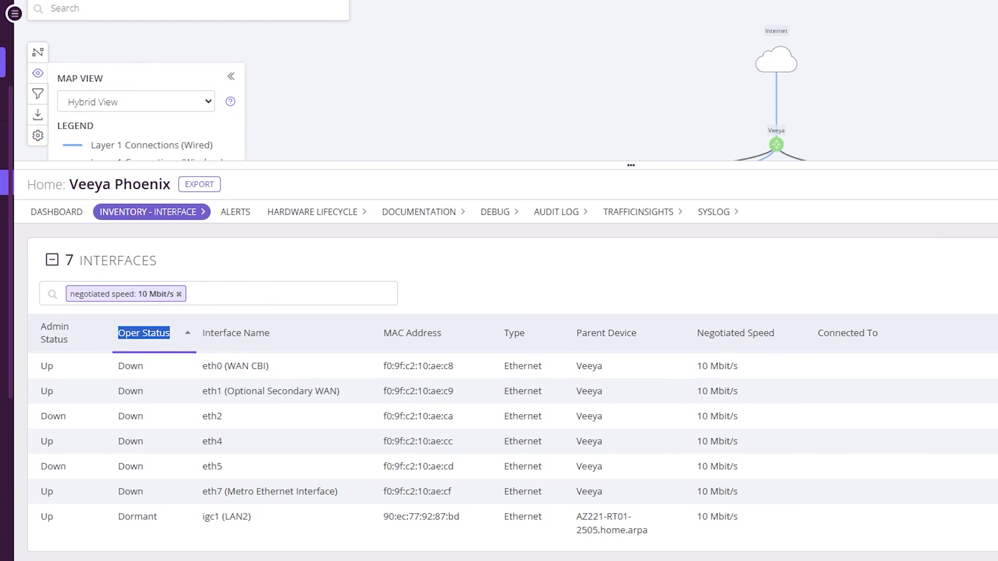
Change the interface filter to a negotiated speed of 100 Mbit/s and open the parent device BRN30055CC887FB
click(179, 294)
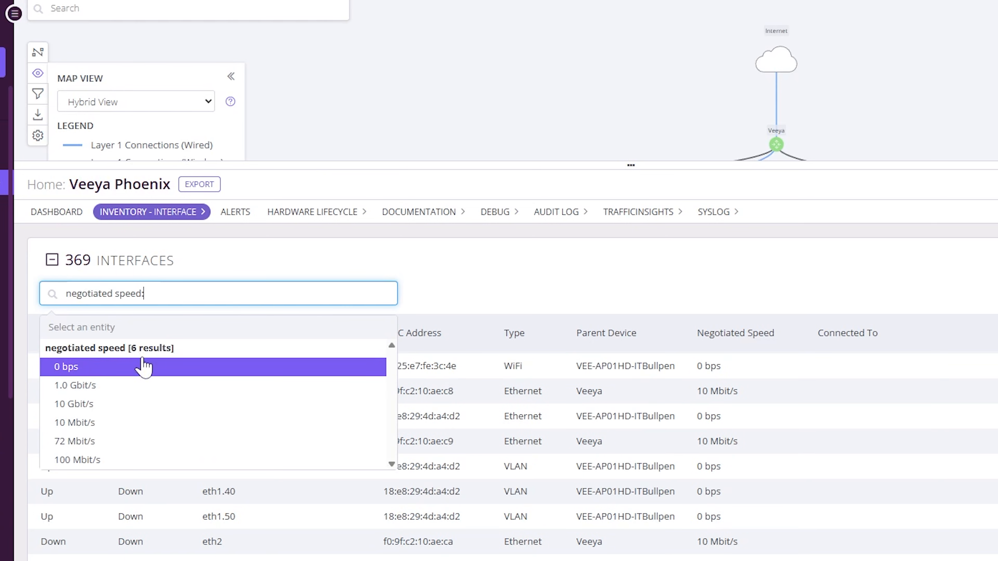
click(96, 460)
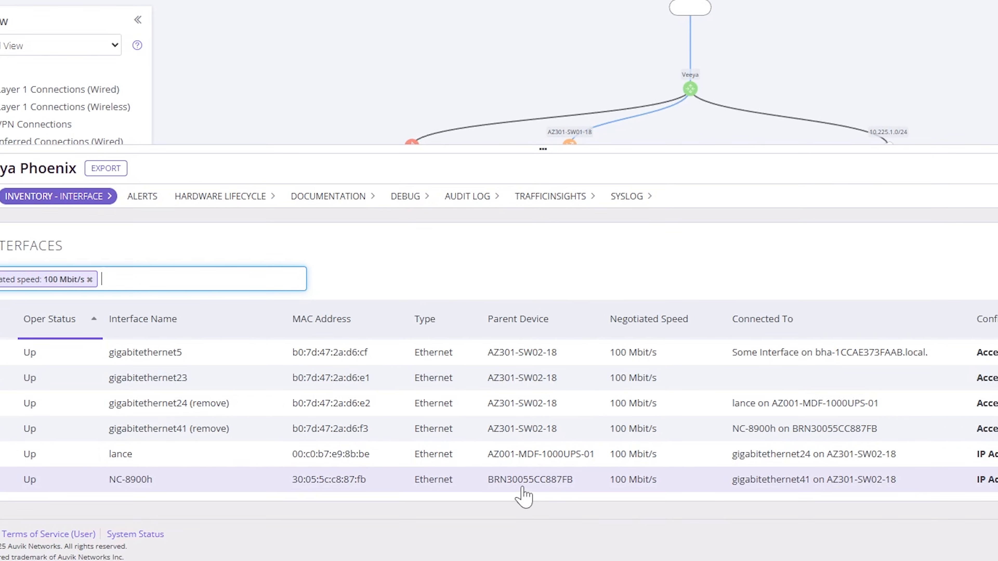
click(523, 487)
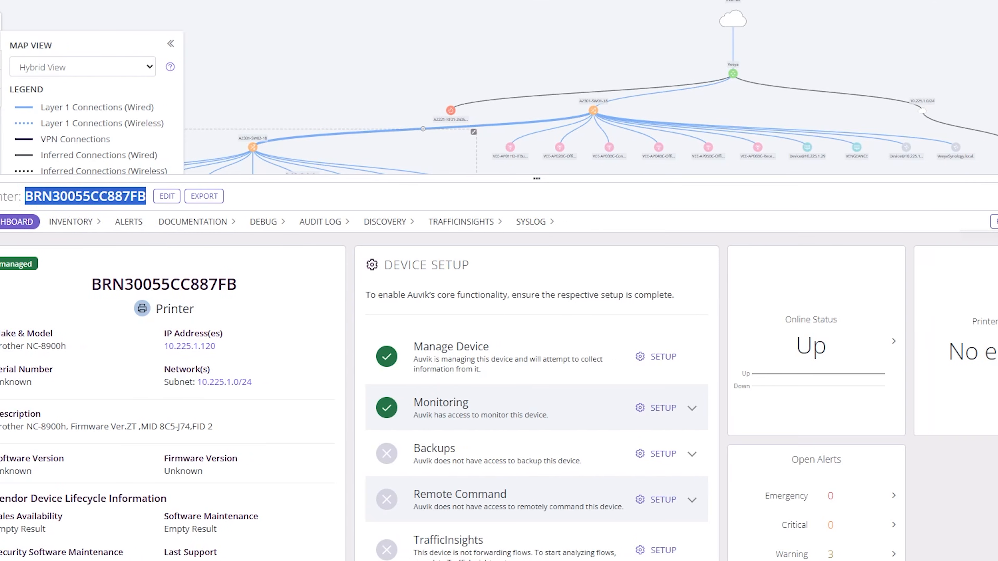
Start a remote browser session to the printer at 10.225.1.120 on port 80 and view its status page
click(939, 223)
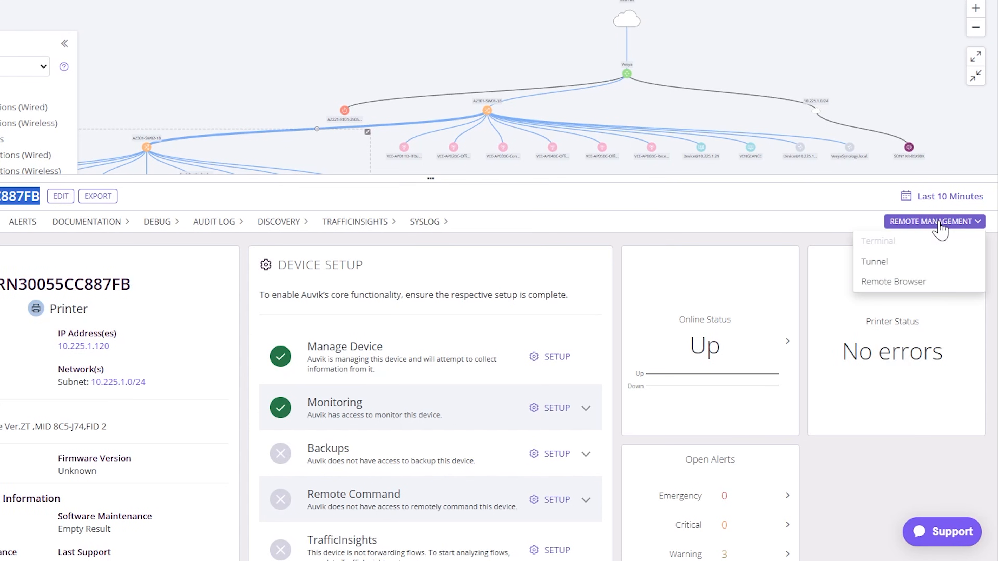
click(899, 287)
click(440, 58)
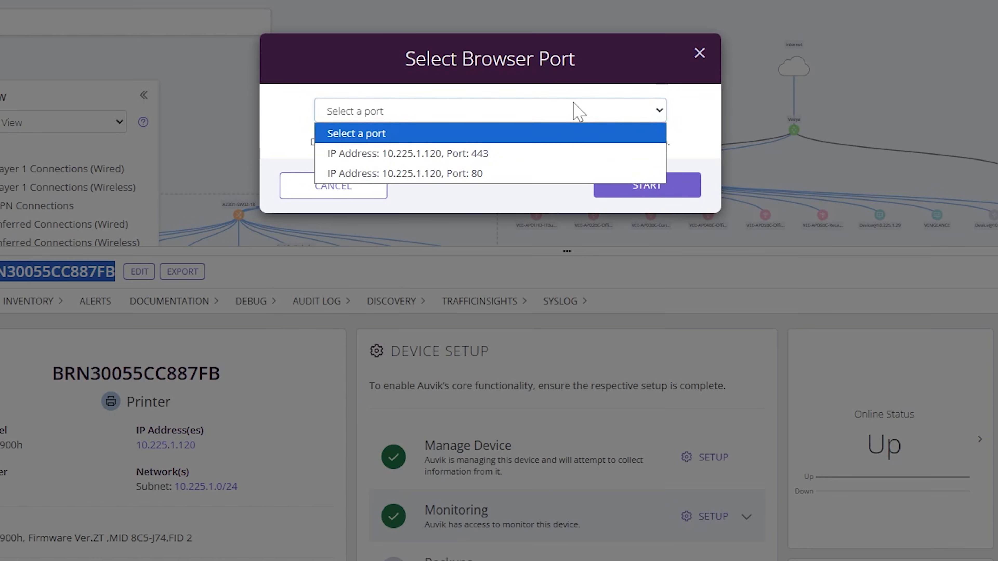
click(639, 193)
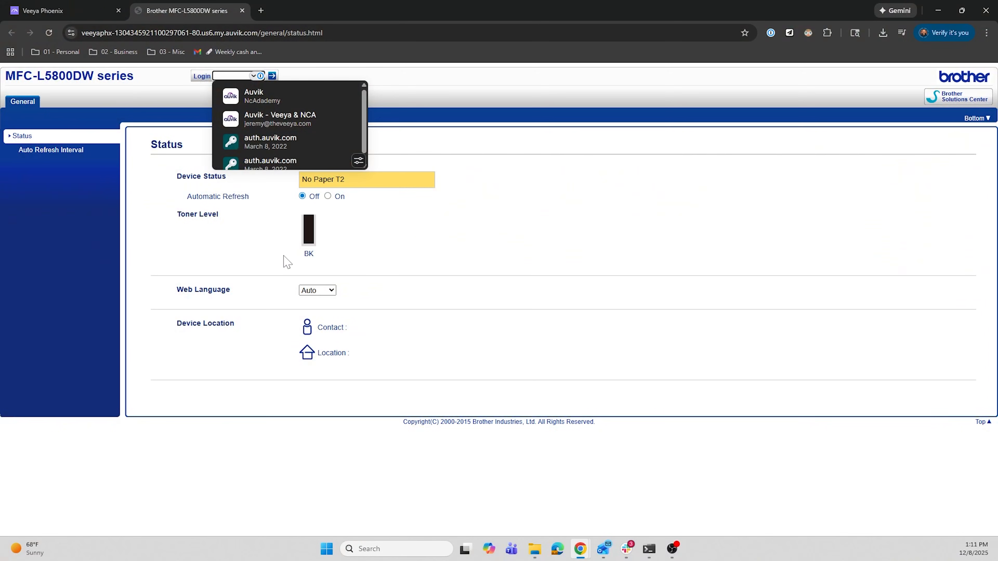
click(48, 280)
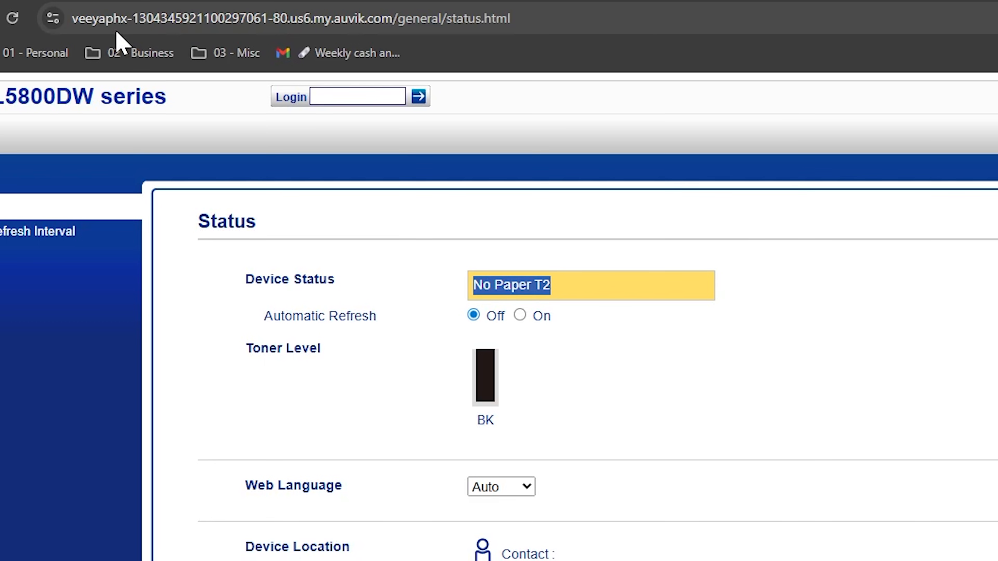
click(107, 19)
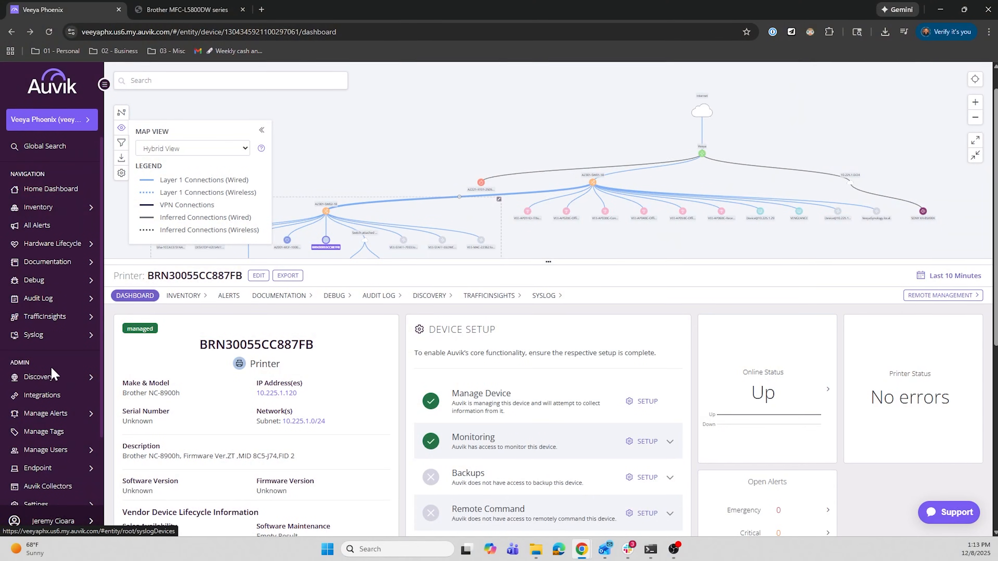
Open the managed networks in the Discovery settings and examine the routed networks' device counts and scan statuses
click(53, 376)
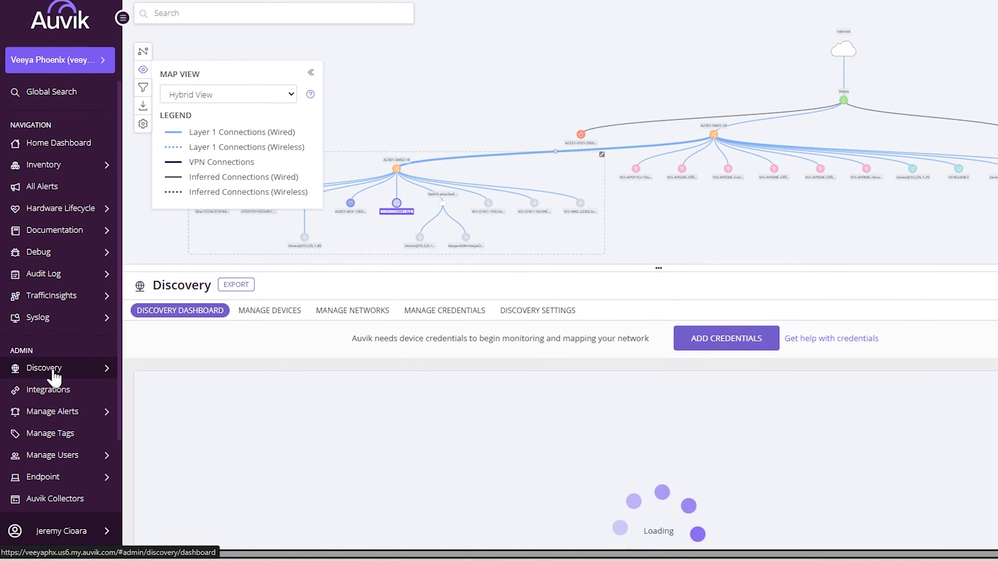
click(67, 428)
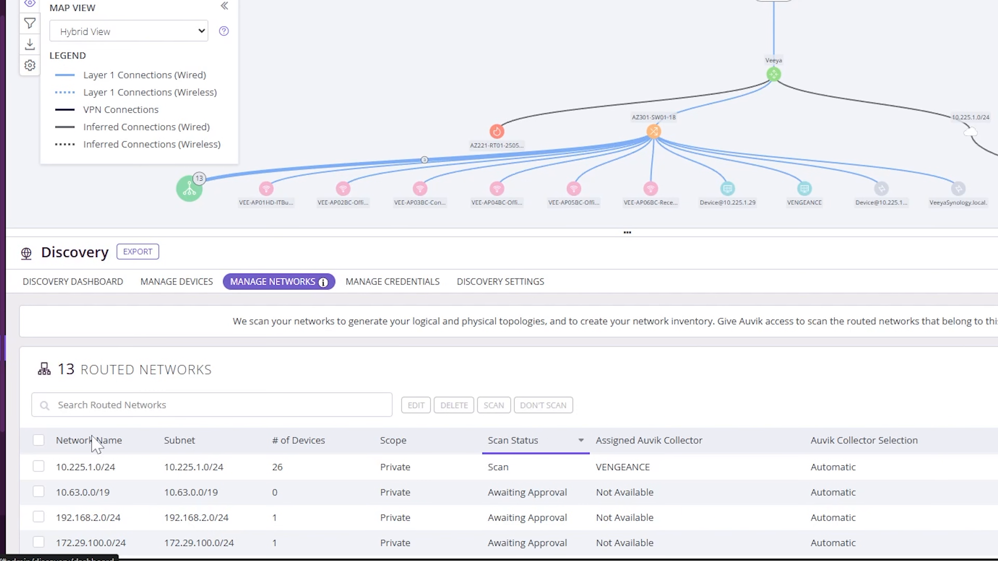
scroll(323, 483, down, 5)
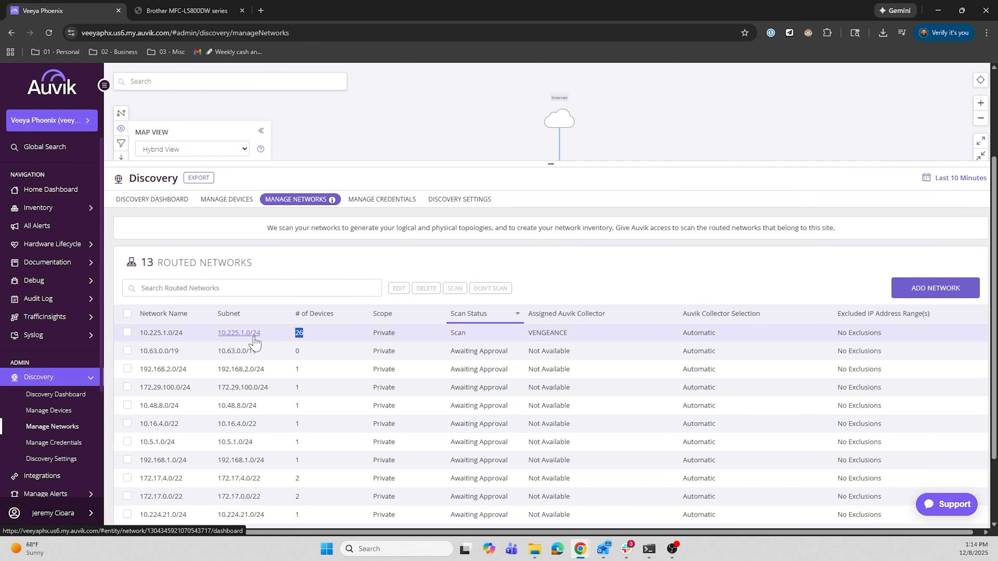
click(333, 337)
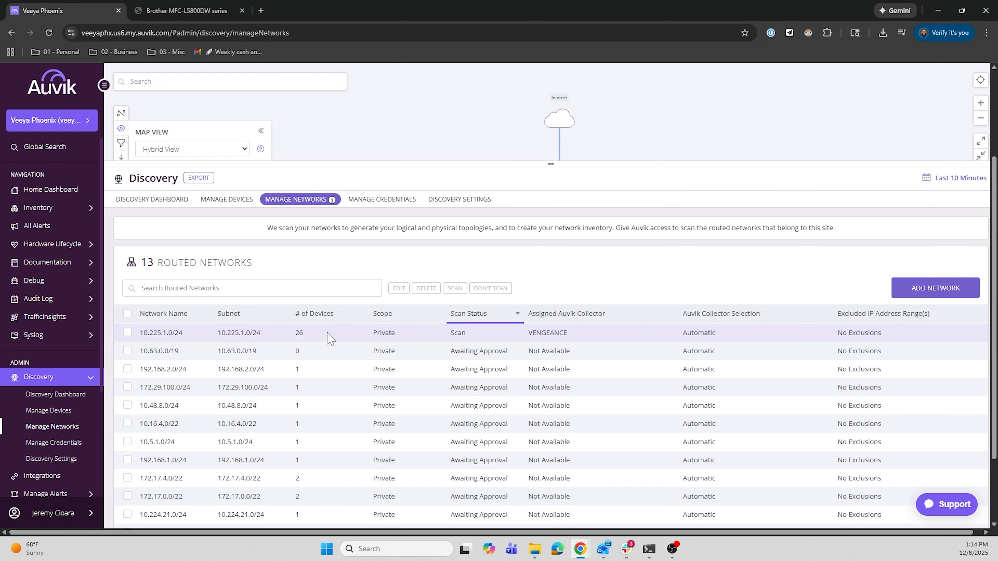
scroll(329, 338, down, 2)
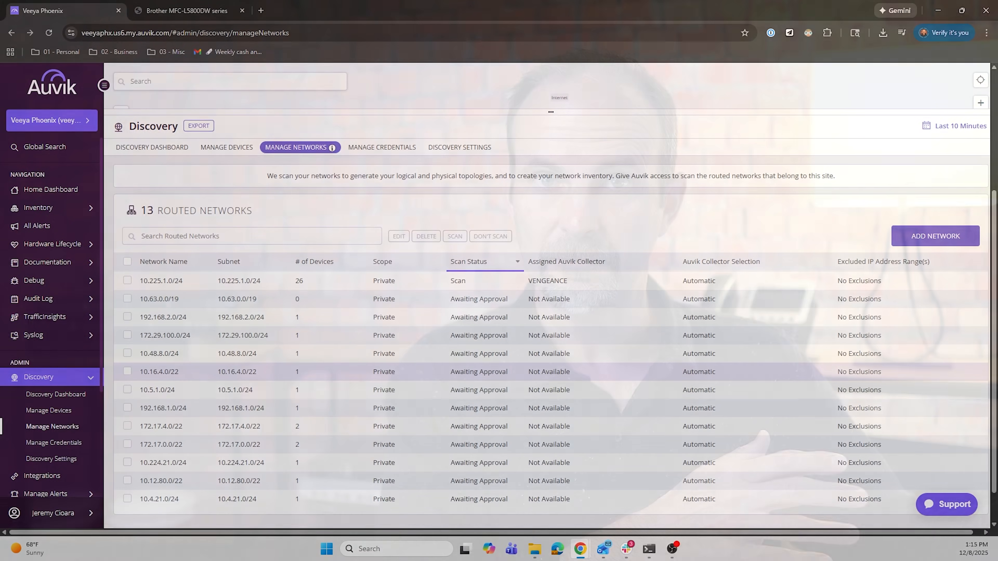
Open the switch AZ301-SW02-18 from the managed devices list and examine its device setup, including Syslog
click(57, 411)
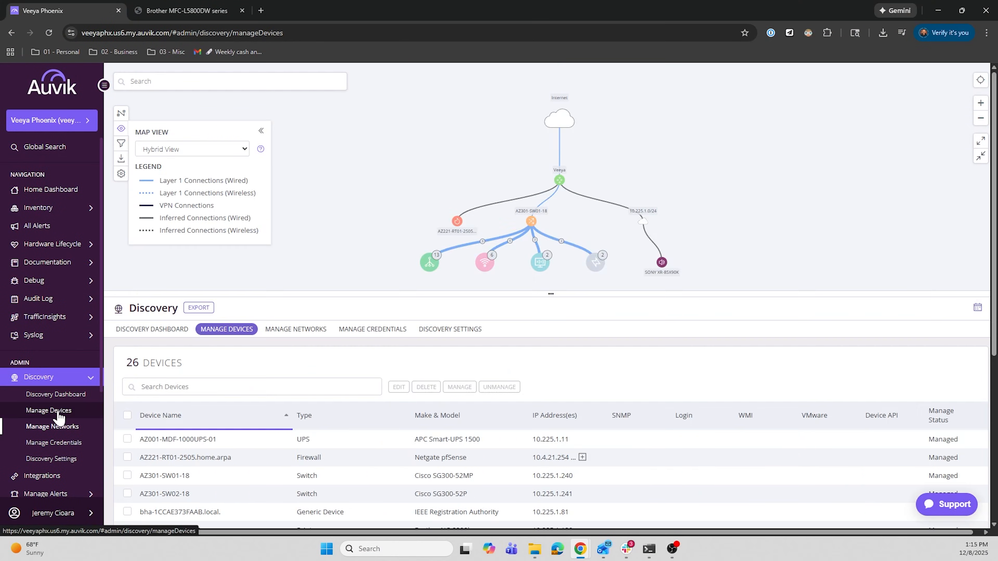
scroll(338, 299, down, 3)
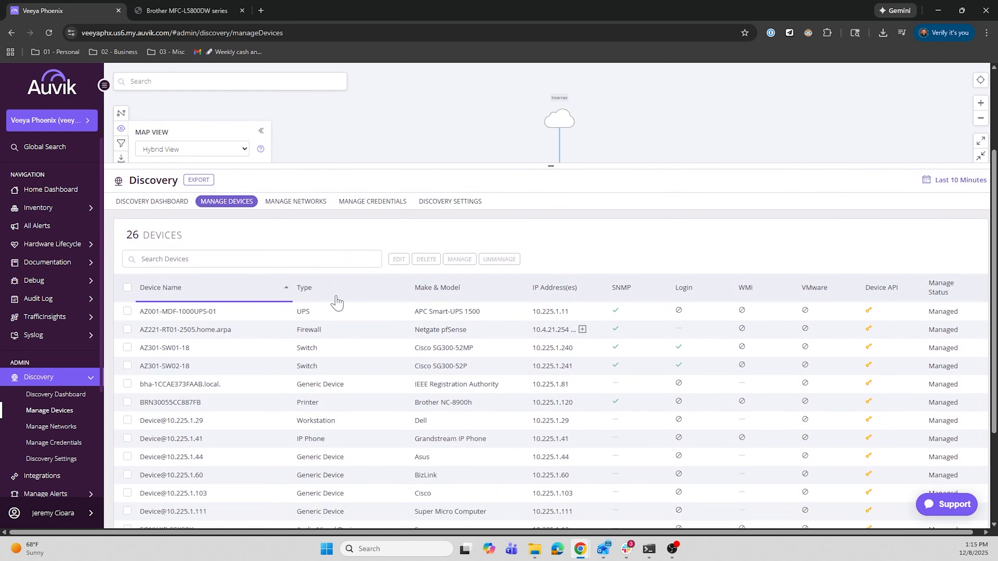
scroll(337, 302, down, 1)
click(181, 345)
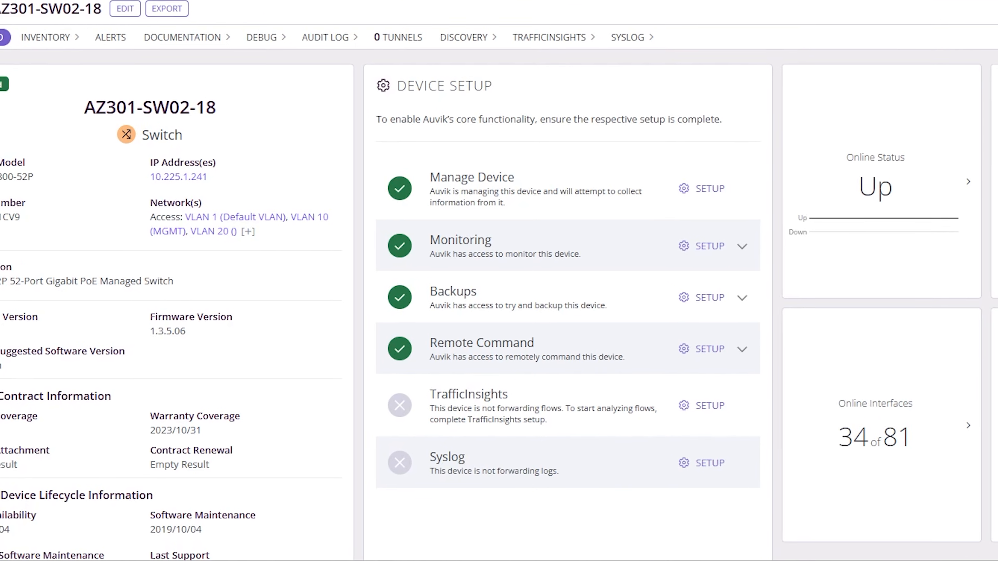
double_click(448, 457)
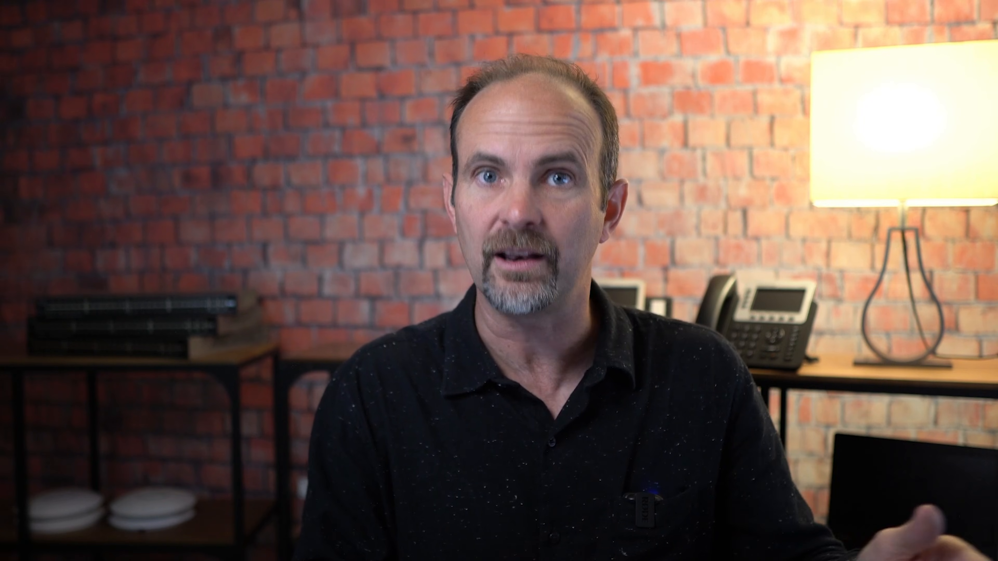
drag(210, 220, 301, 220)
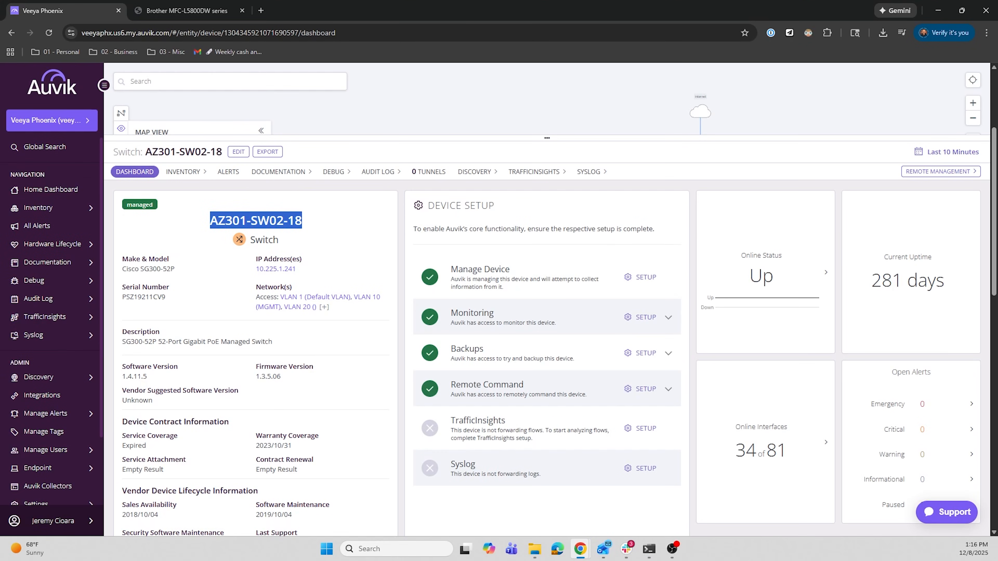
Telnet to the switch at 10.225.1.241 from Windows PowerShell and log in as admin with the account password
drag(997, 417, 687, 151)
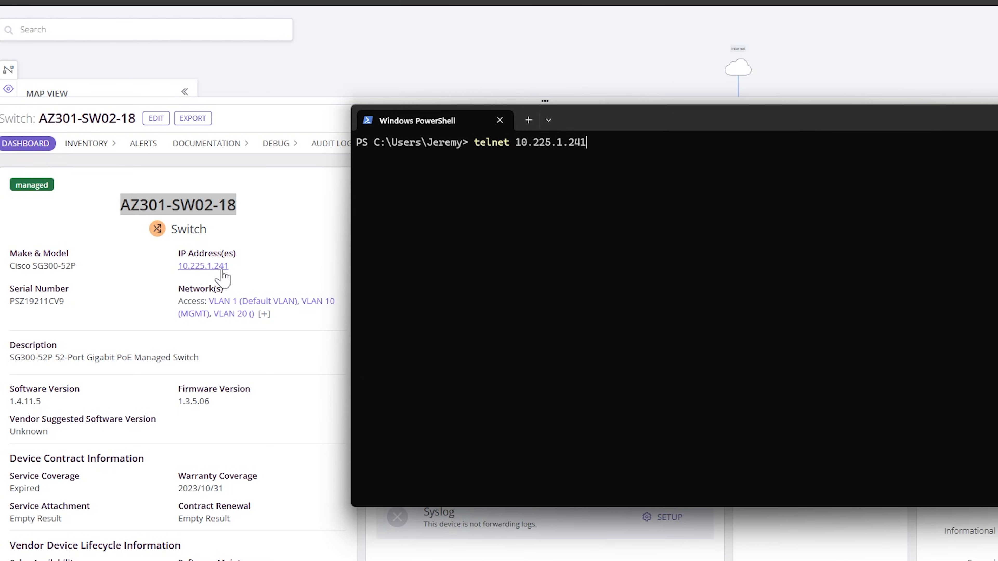
key(Return)
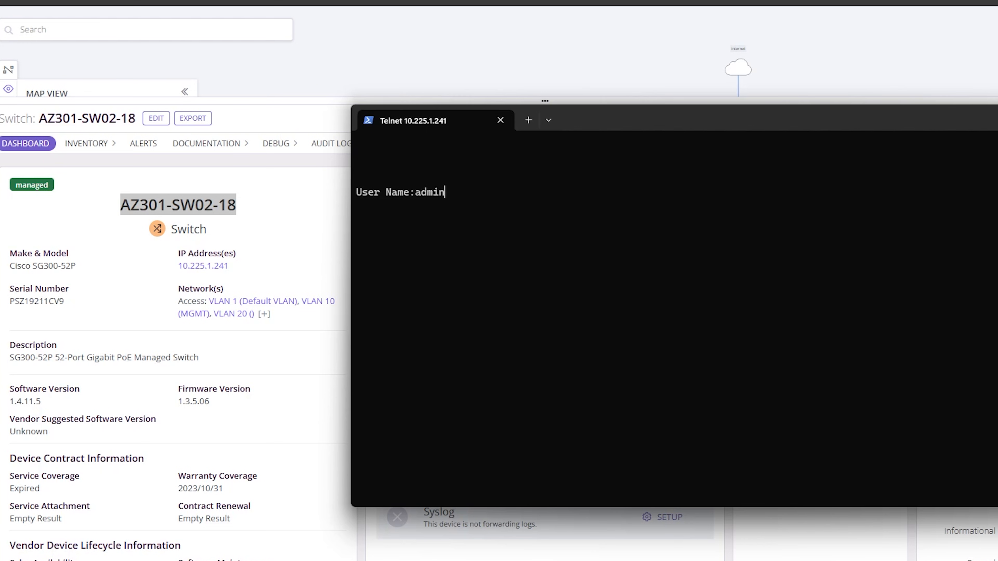
key(Return)
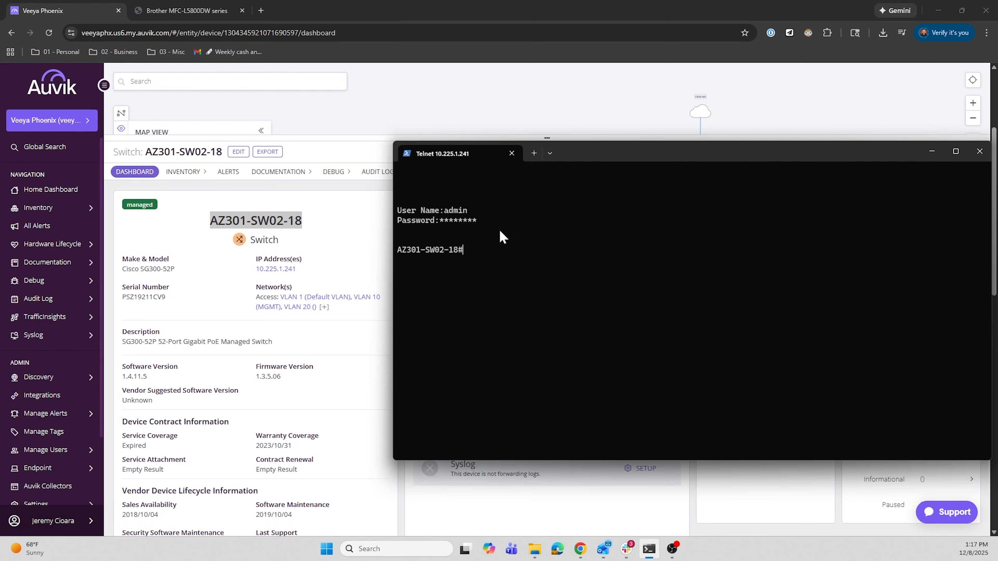
key(Return)
key(Return)
key(Return)
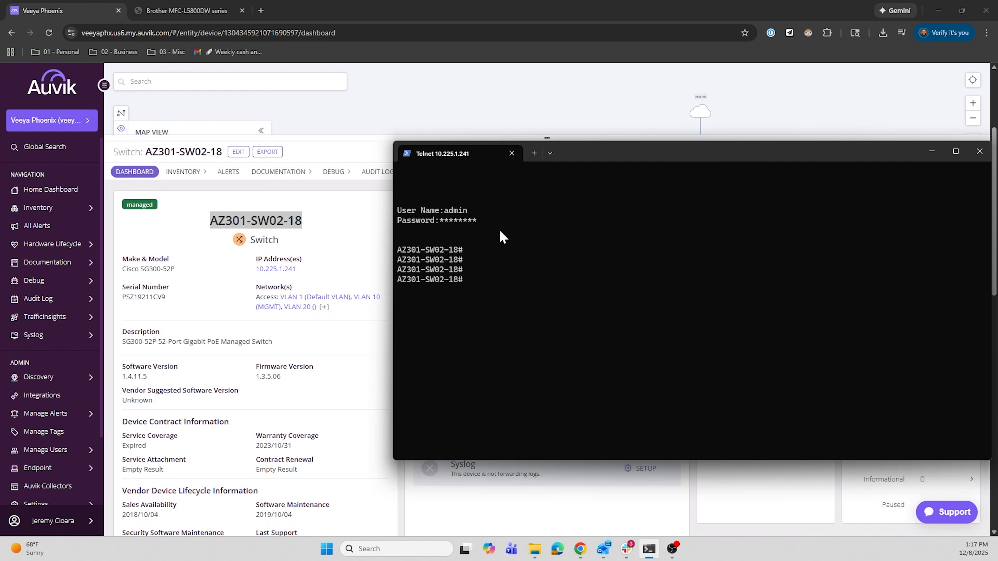
text(conf t)
key(Return)
key(Return)
key(Return)
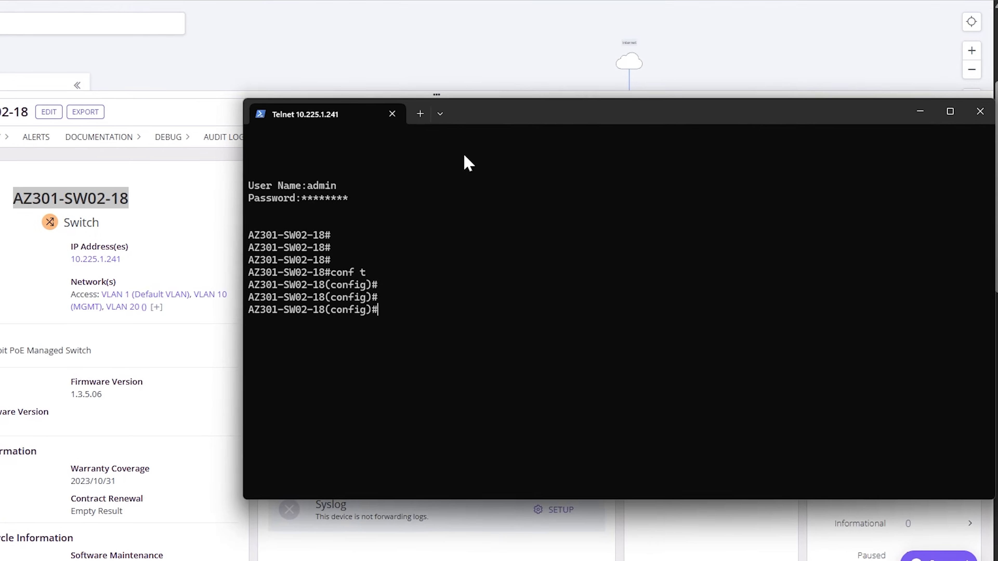
key(ctrl+z)
key(Return)
key(Return)
Run show logging on the switch and examine the entries' dates, times and messages, continuing to the following page
text(s)
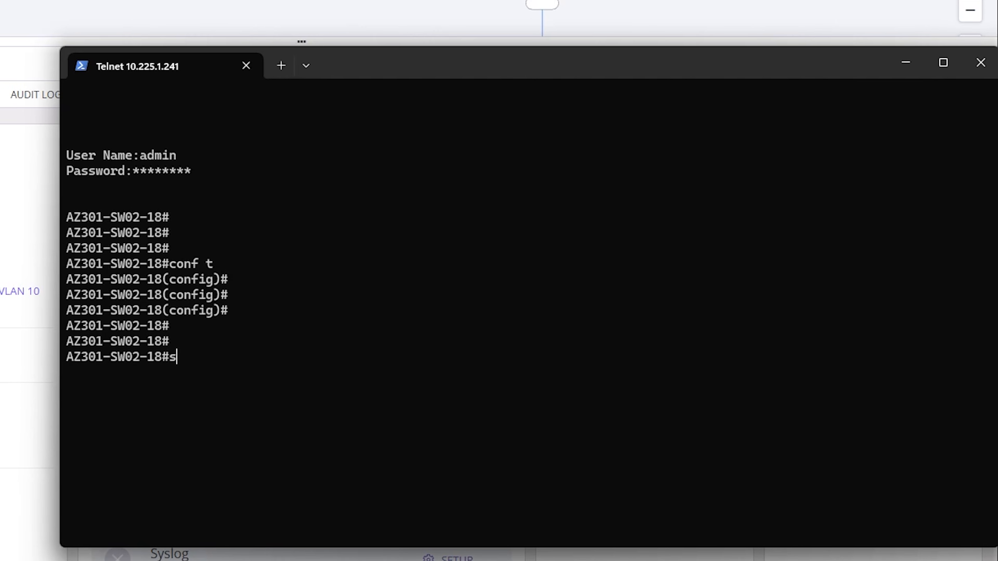
text(how logging)
key(Return)
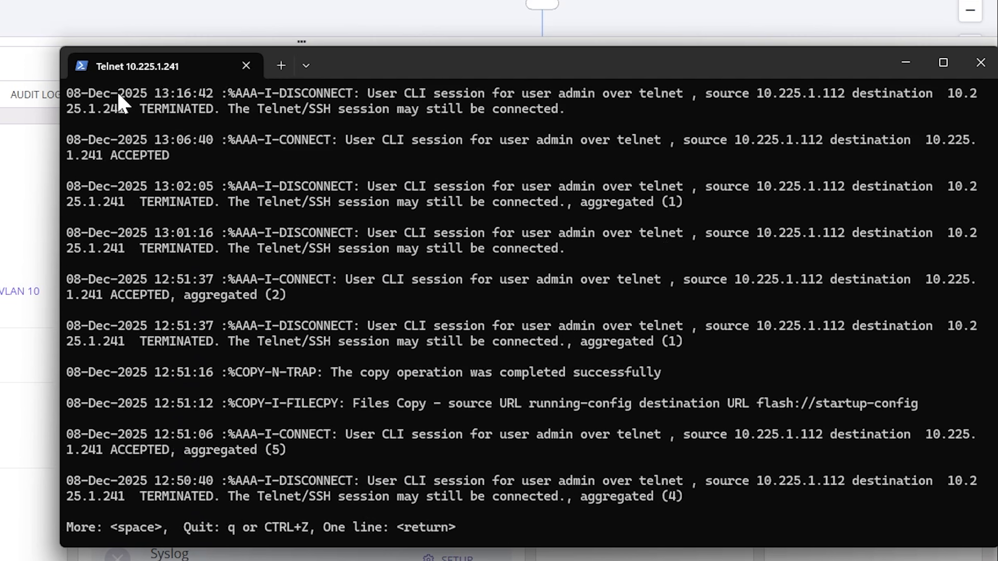
drag(146, 98, 56, 91)
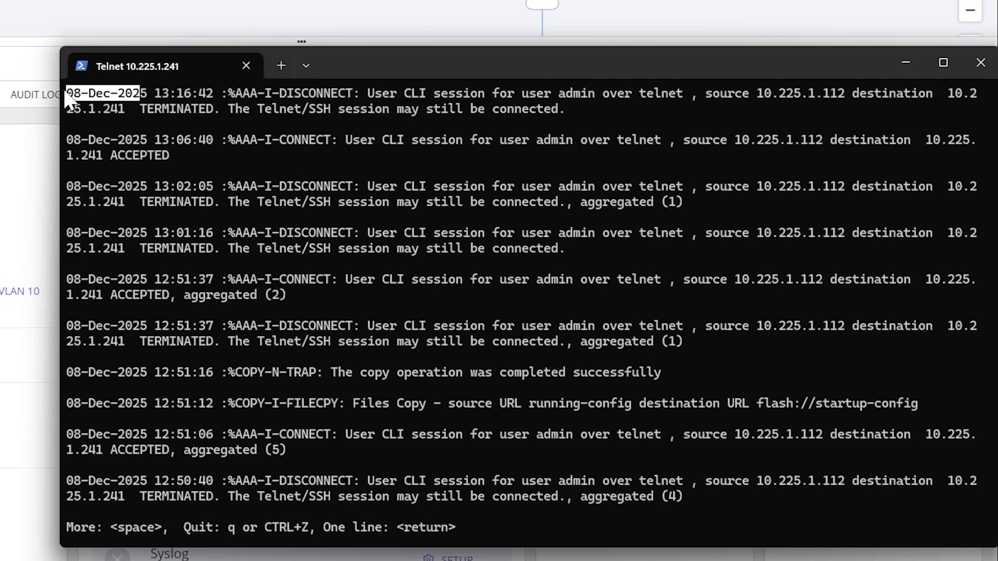
drag(154, 94, 216, 99)
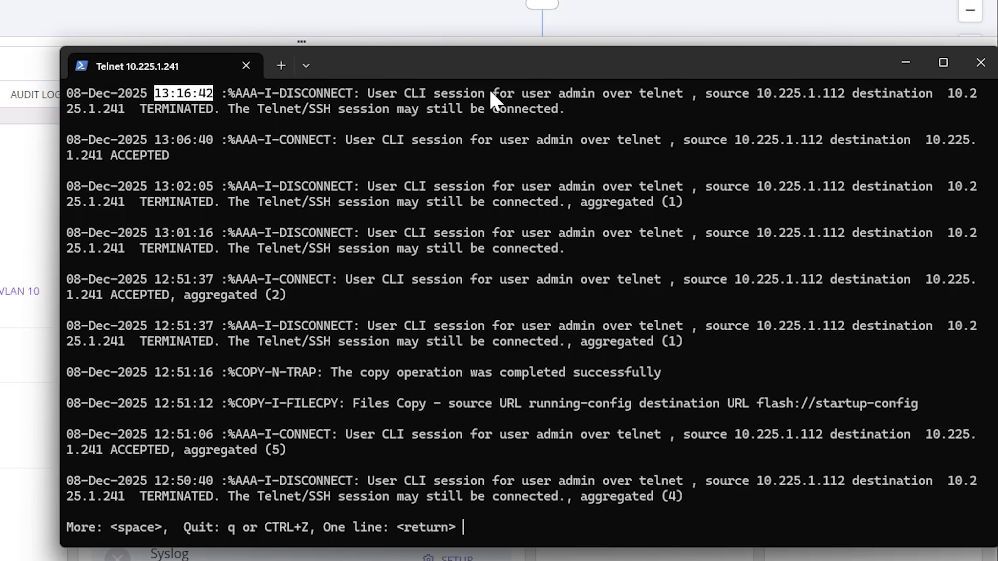
double_click(605, 93)
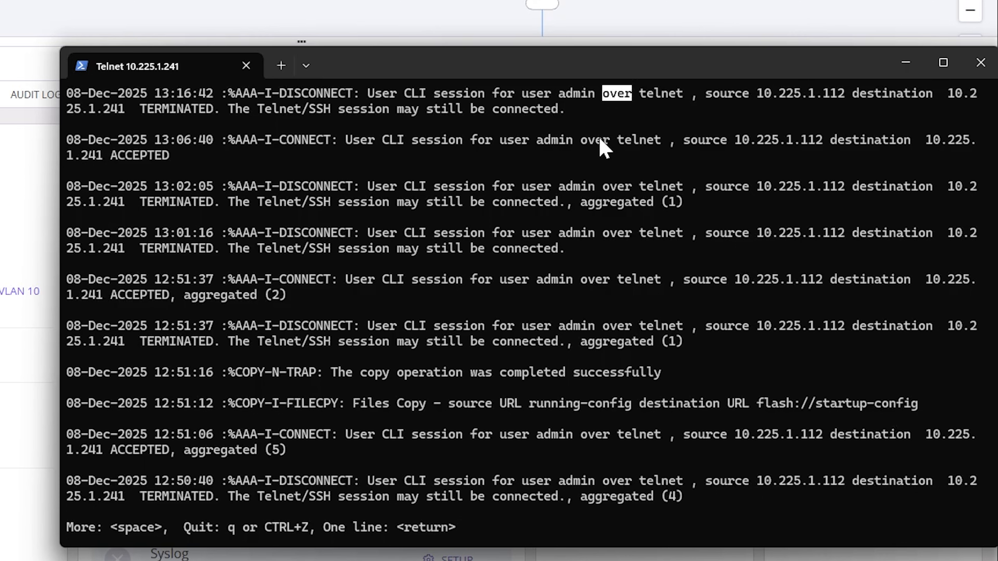
drag(447, 398, 544, 388)
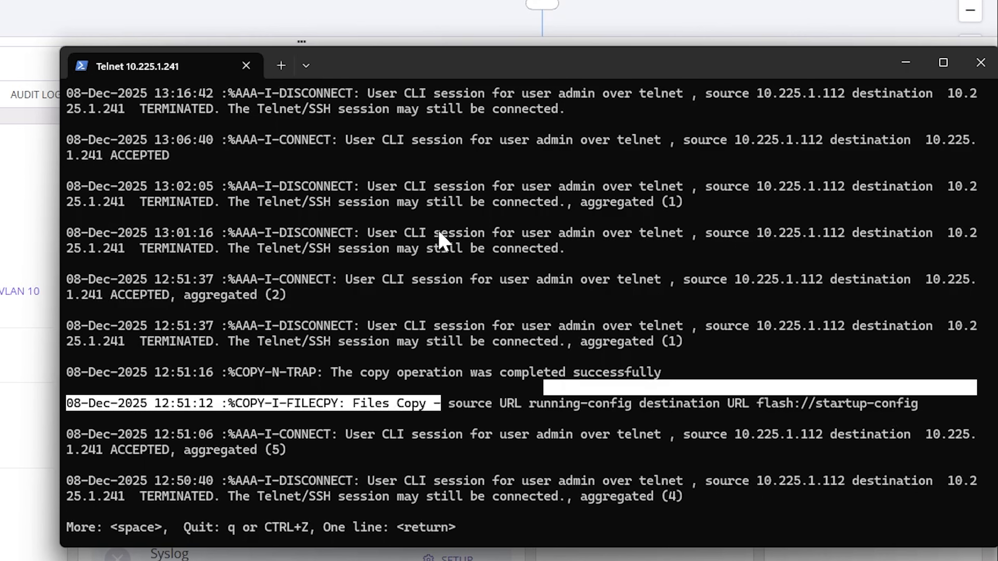
key(space)
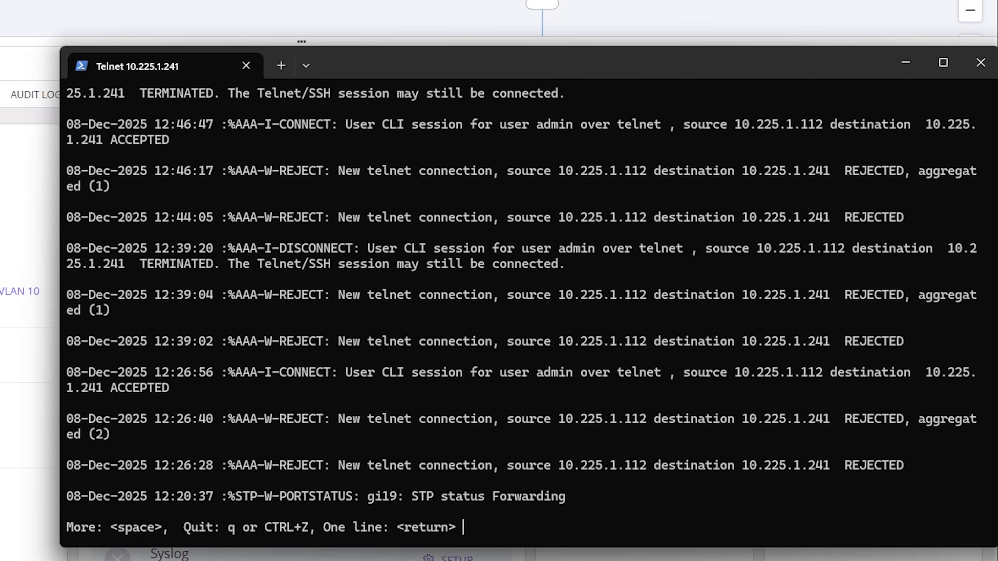
Examine another page of the switch's log, quit the listing and enter configuration mode with conf t
key(space)
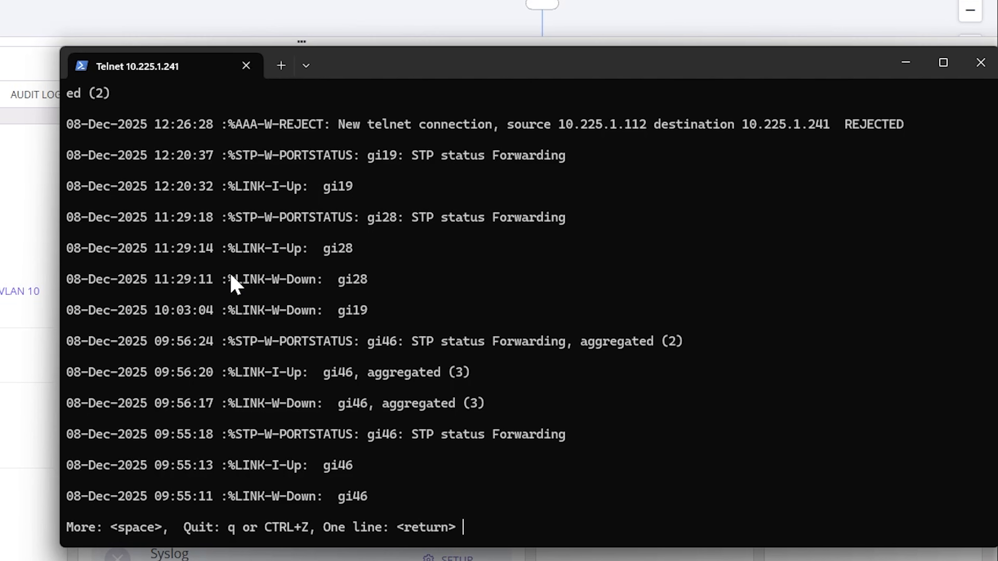
key(q)
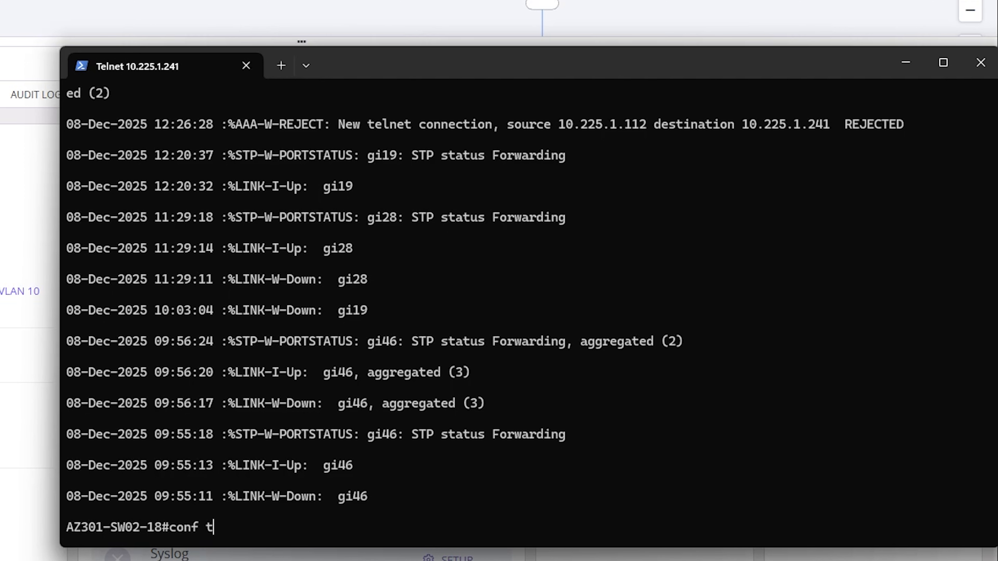
key(Return)
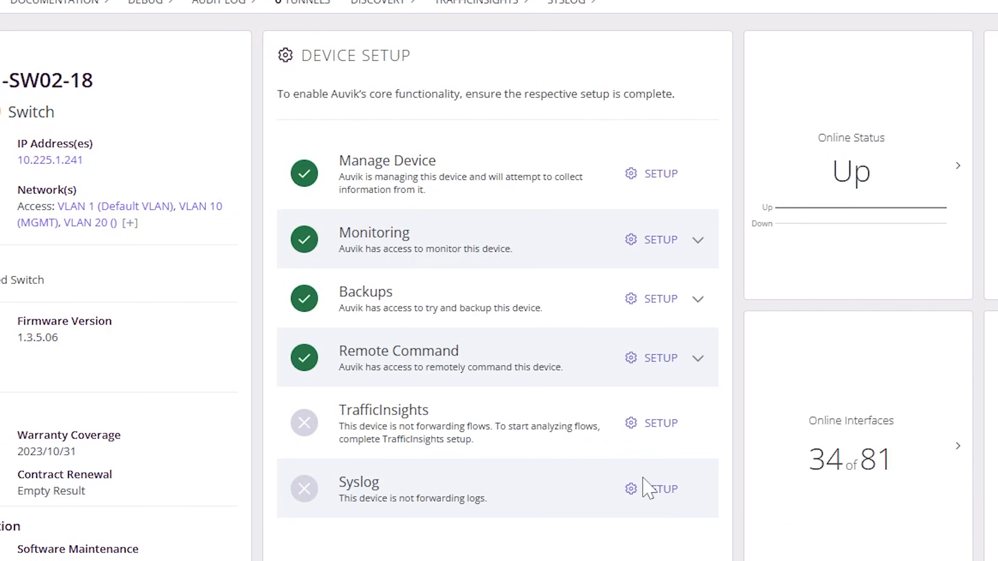
Look up the recommended collector IP in the switch's Syslog setup and configure the switch with logging host 10.225.1.112
click(669, 488)
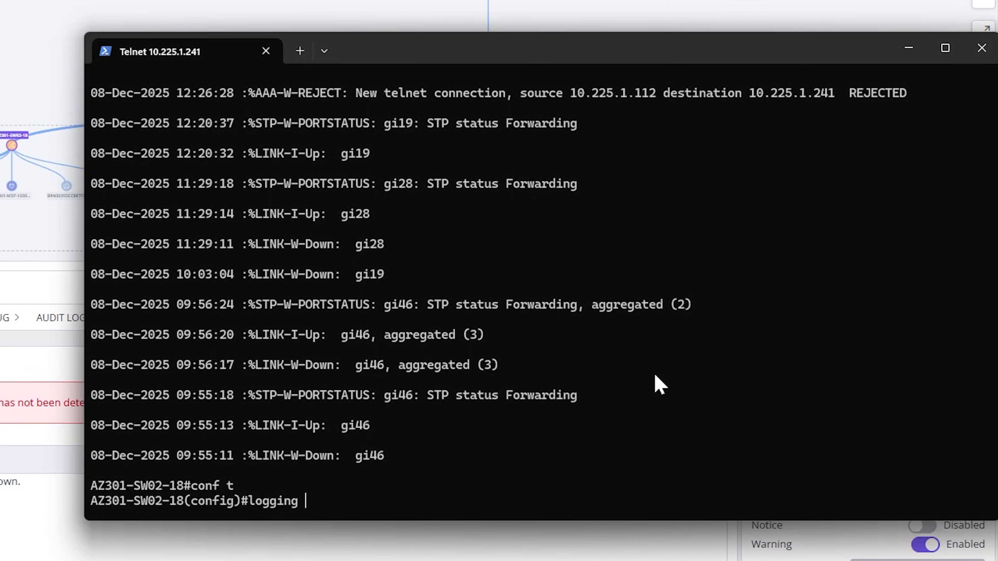
text(?)
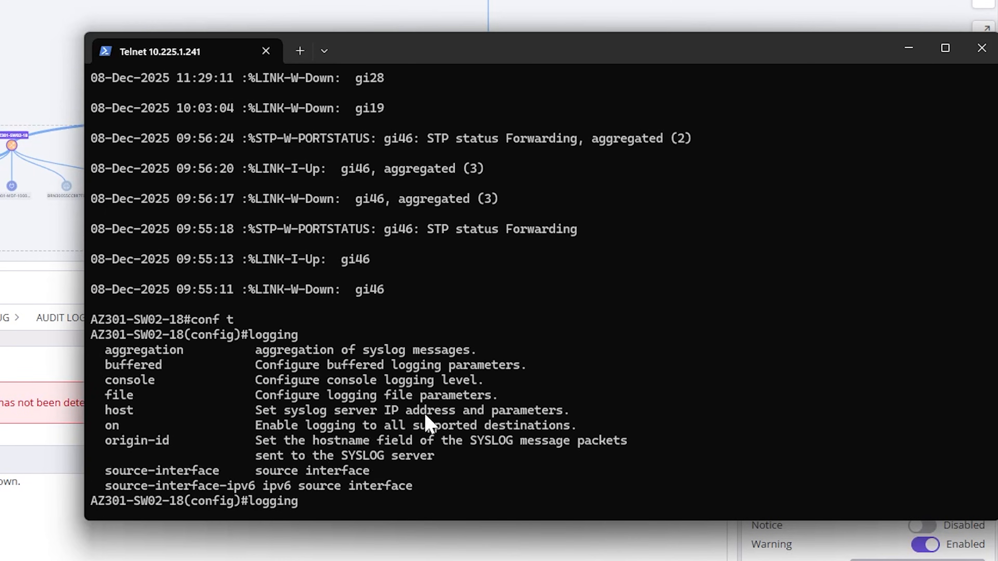
text(host ?)
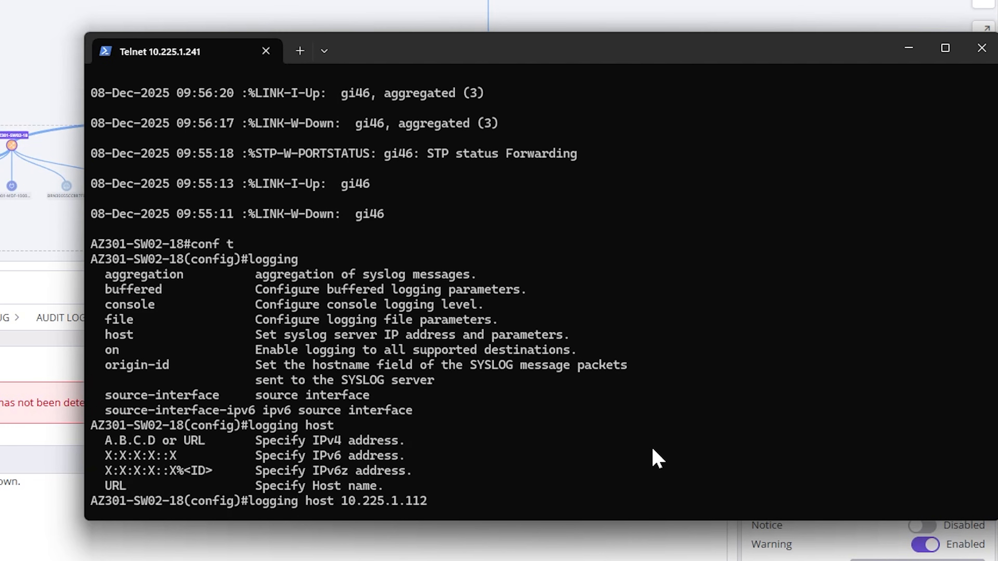
text(10.225.1.112)
key(Return)
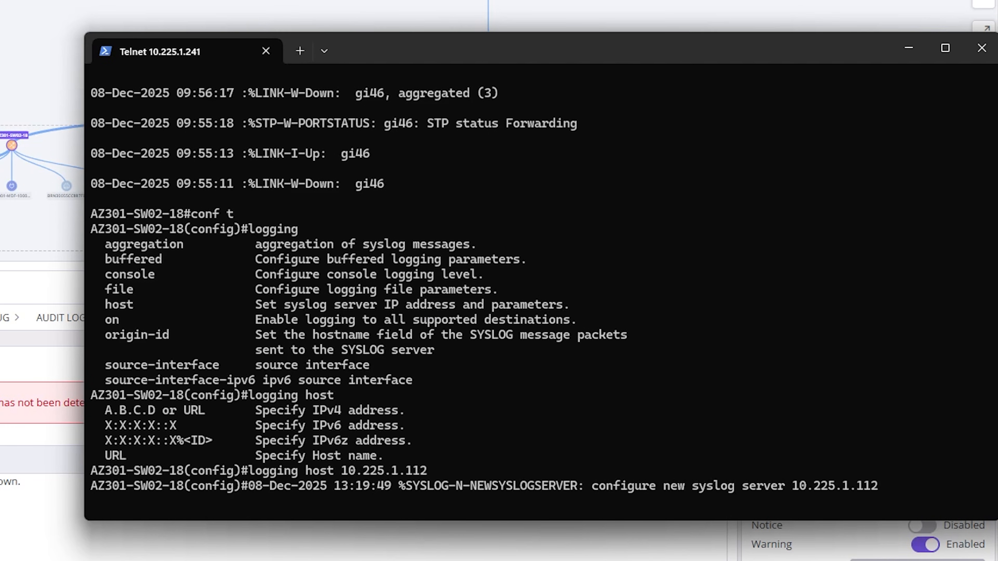
key(Return)
key(Return)
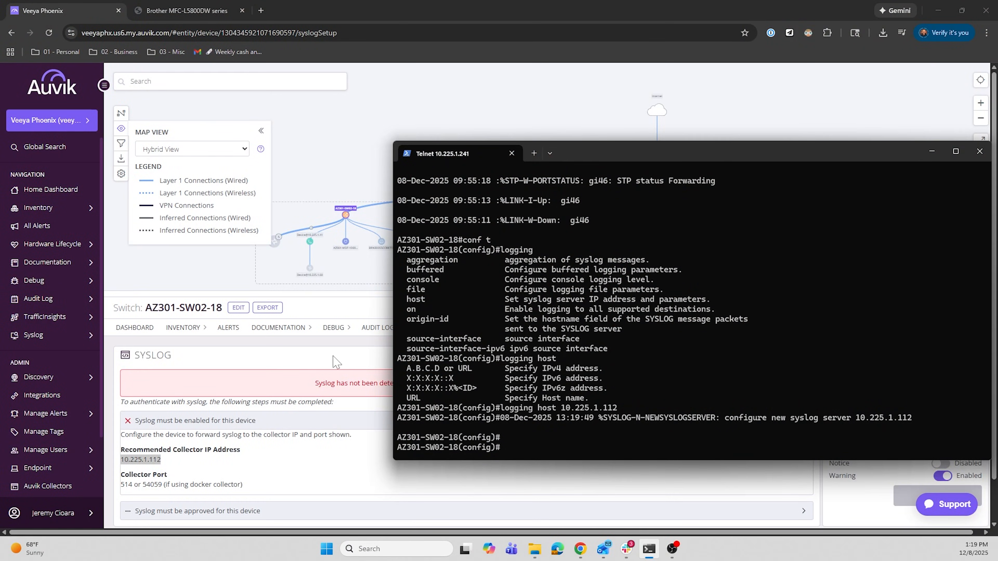
Open Auvik's Syslog summary, view the logs of the switch at 10.225.1.240 and highlight the native VLAN mismatch message for gi20
click(342, 363)
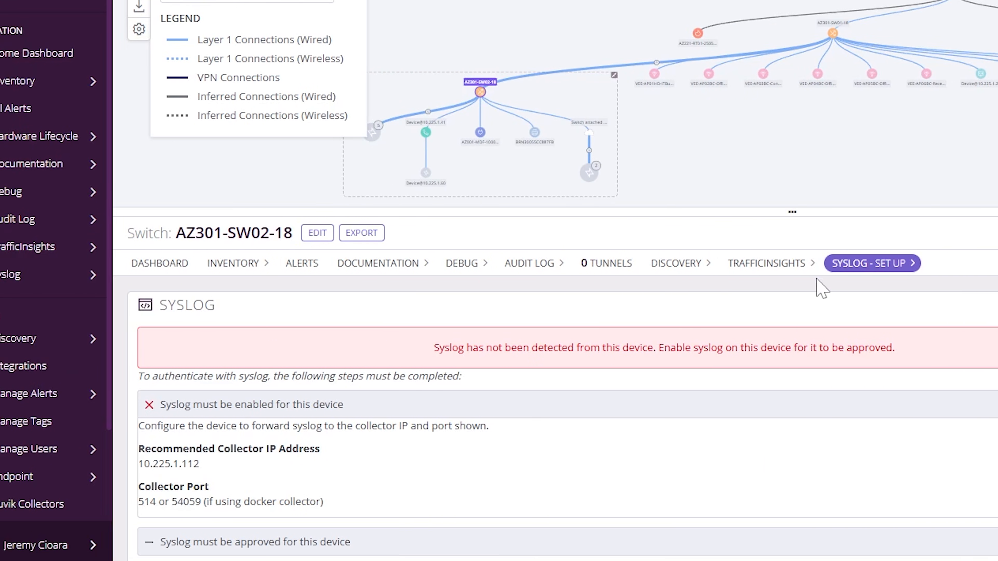
click(24, 277)
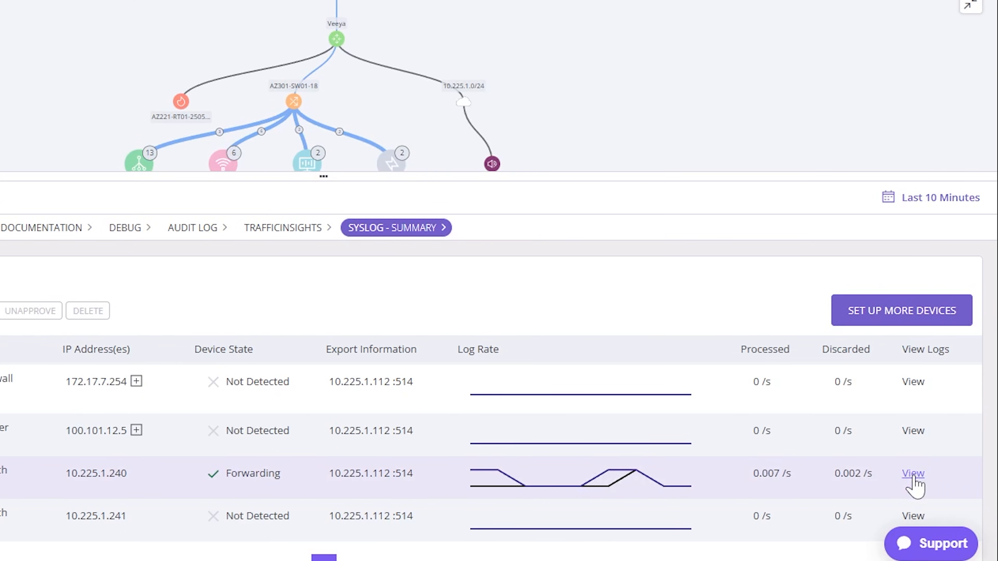
click(916, 481)
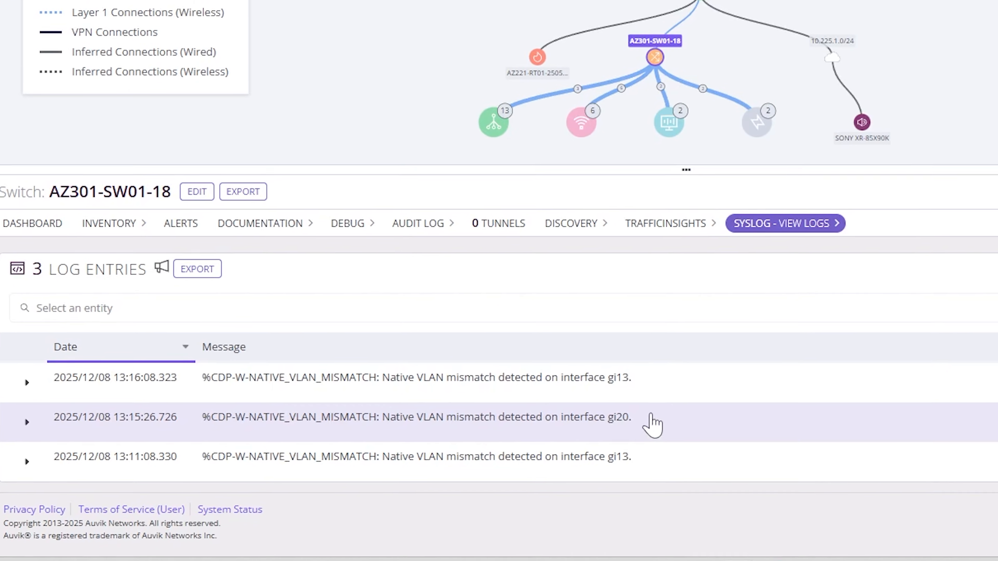
drag(469, 459, 159, 462)
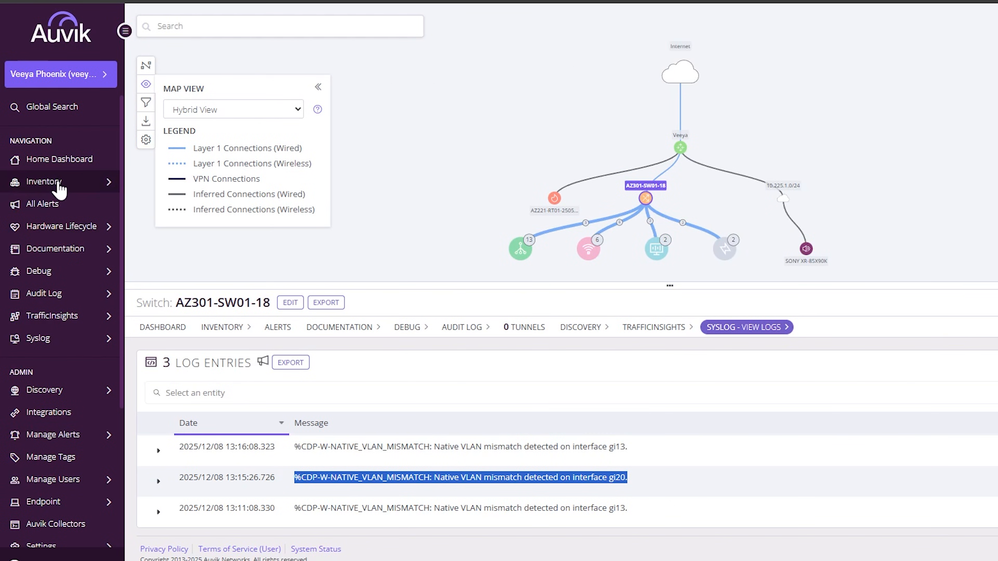
Open the inventory of all services and examine the devices offering HTTP with their ports and status codes
click(44, 181)
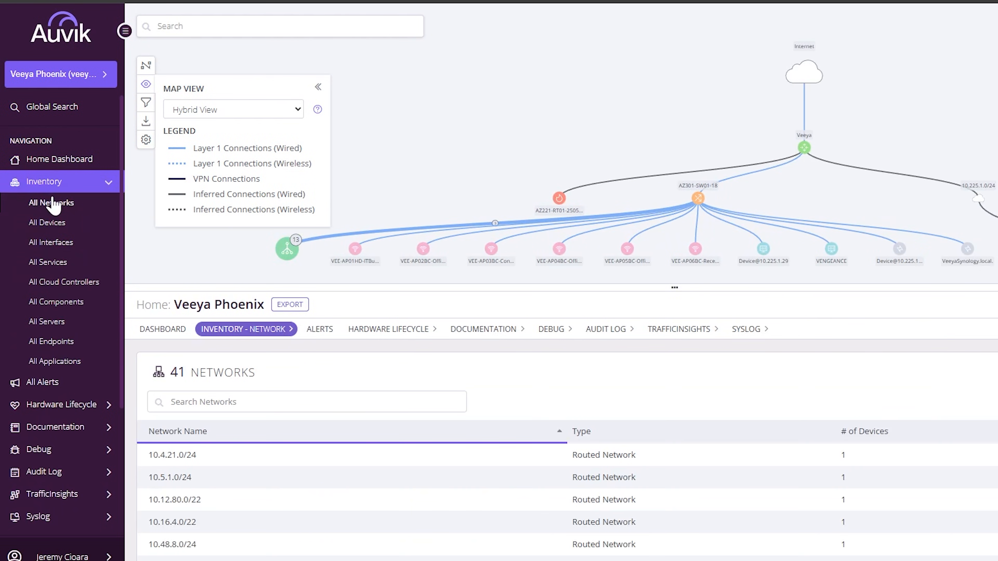
click(48, 262)
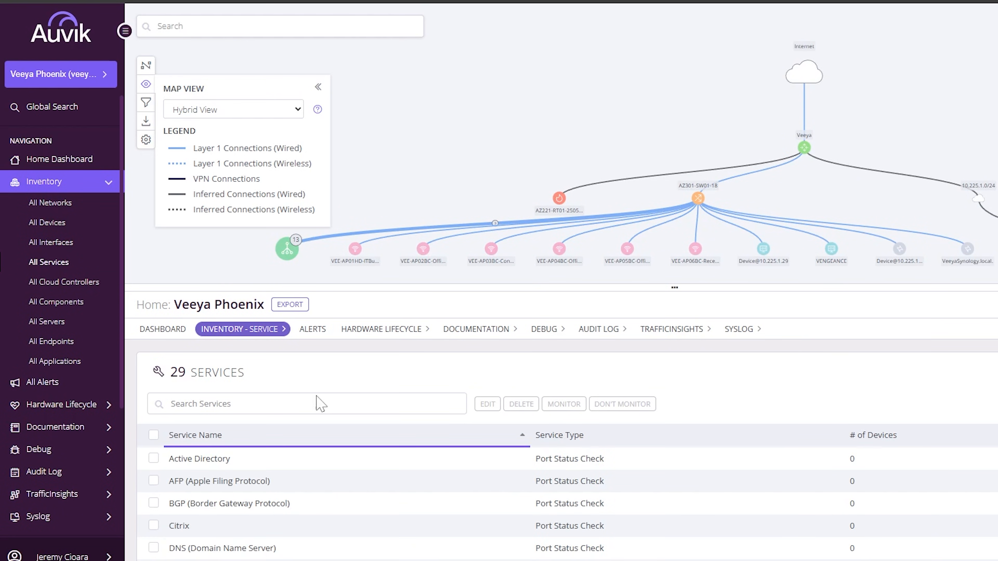
scroll(440, 332, down, 5)
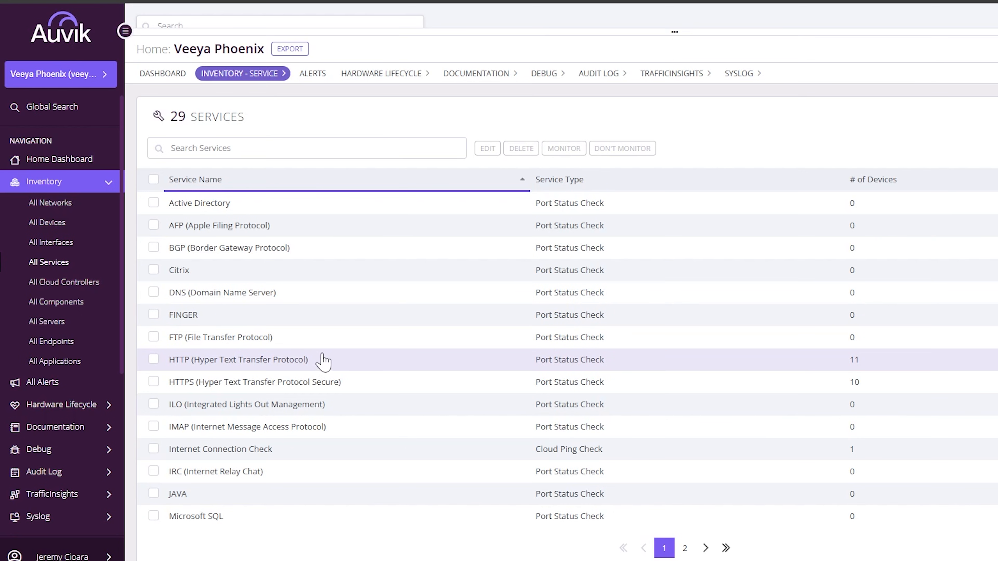
click(291, 360)
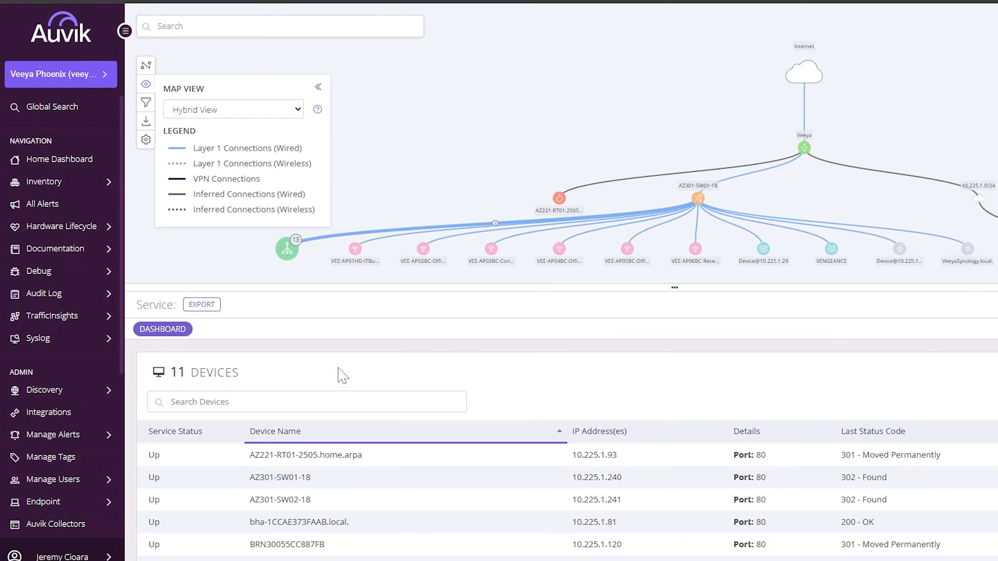
scroll(628, 436, down, 3)
scroll(648, 418, down, 2)
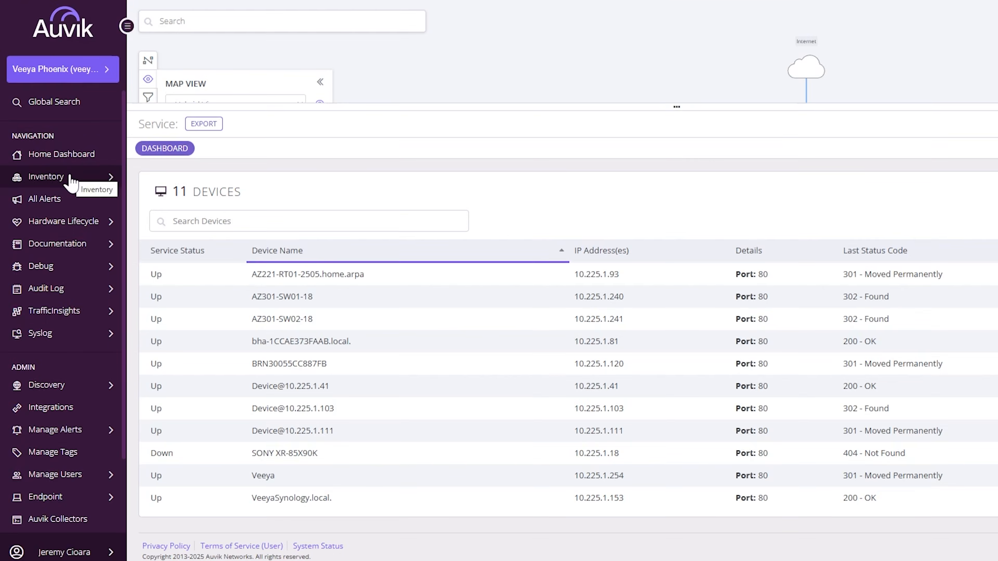
Add a Port Check service named Telnet on TCP port 23, save it and show the second page of services
click(70, 179)
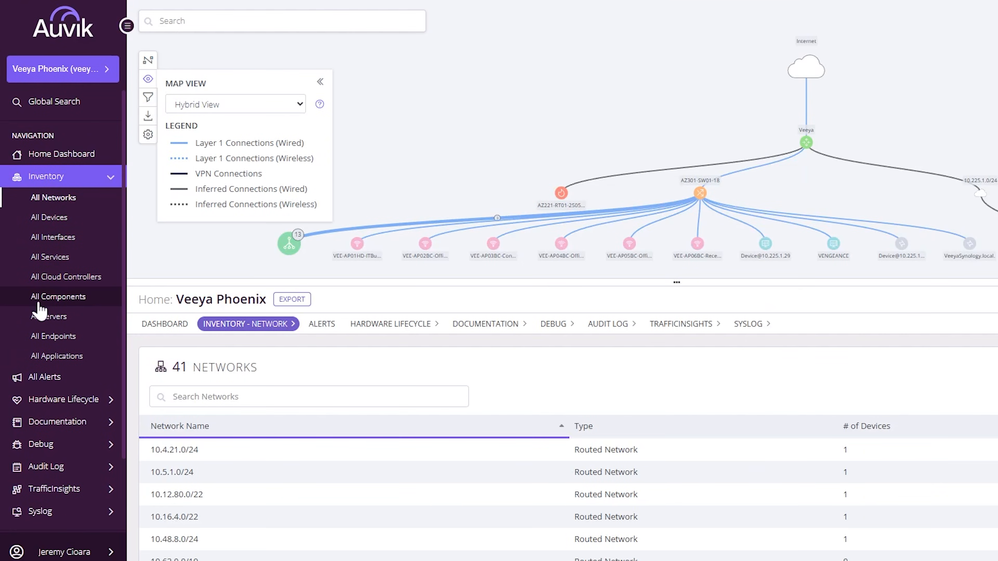
click(51, 257)
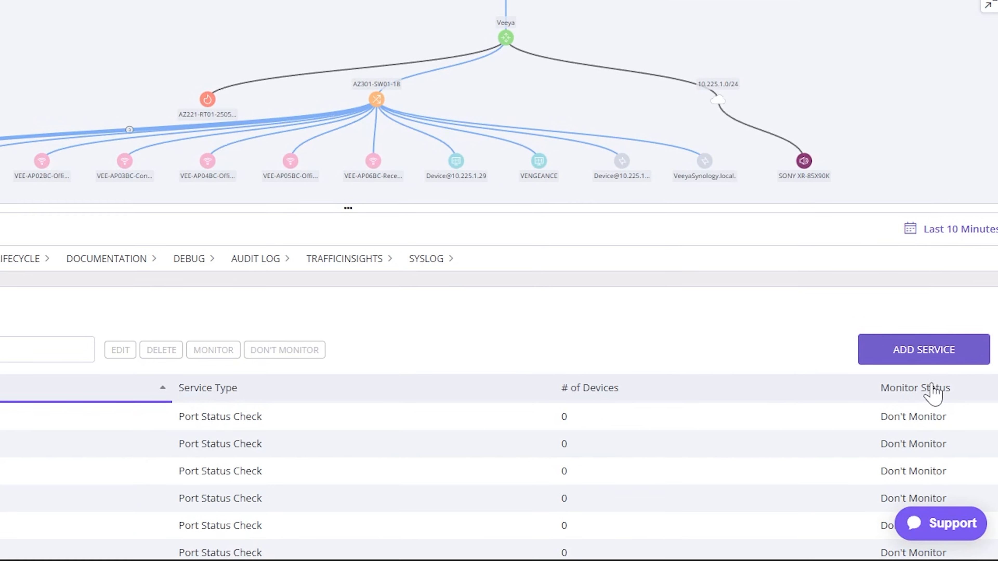
click(986, 371)
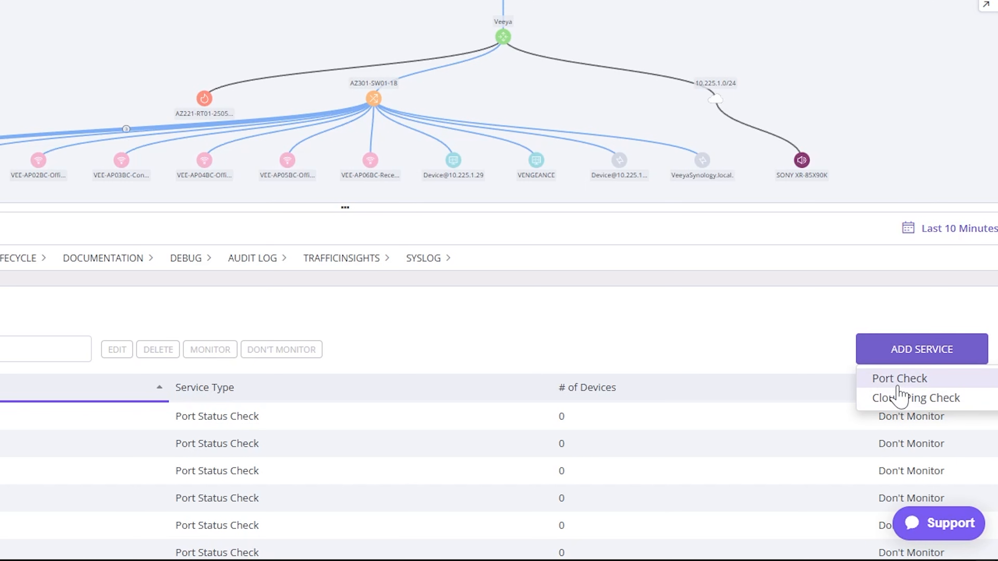
click(897, 390)
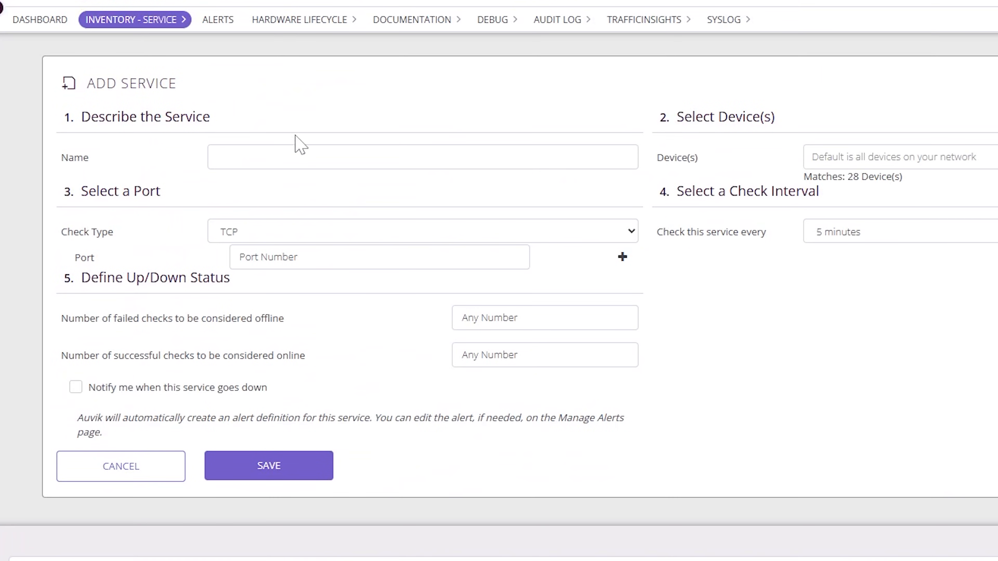
click(298, 157)
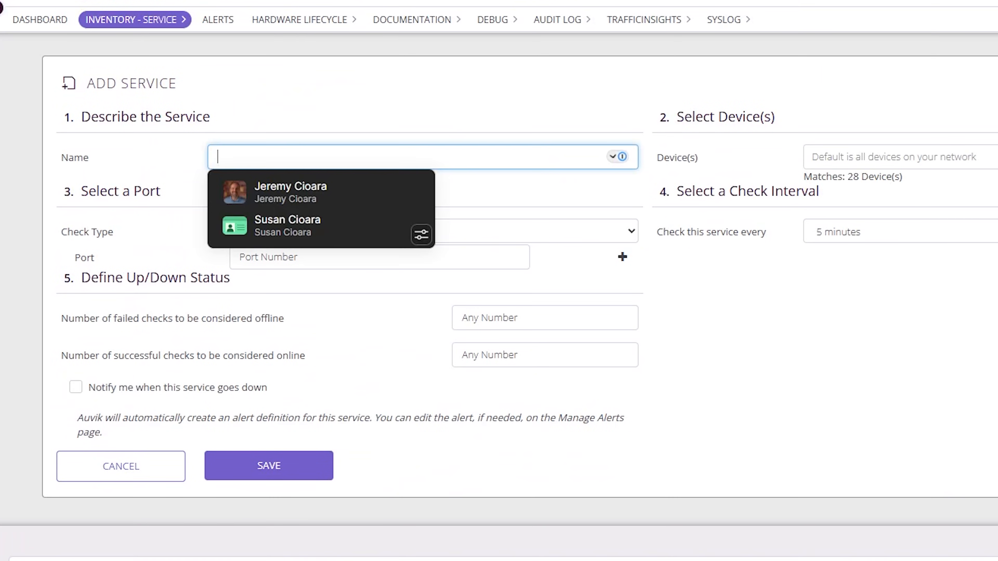
text(Telnet)
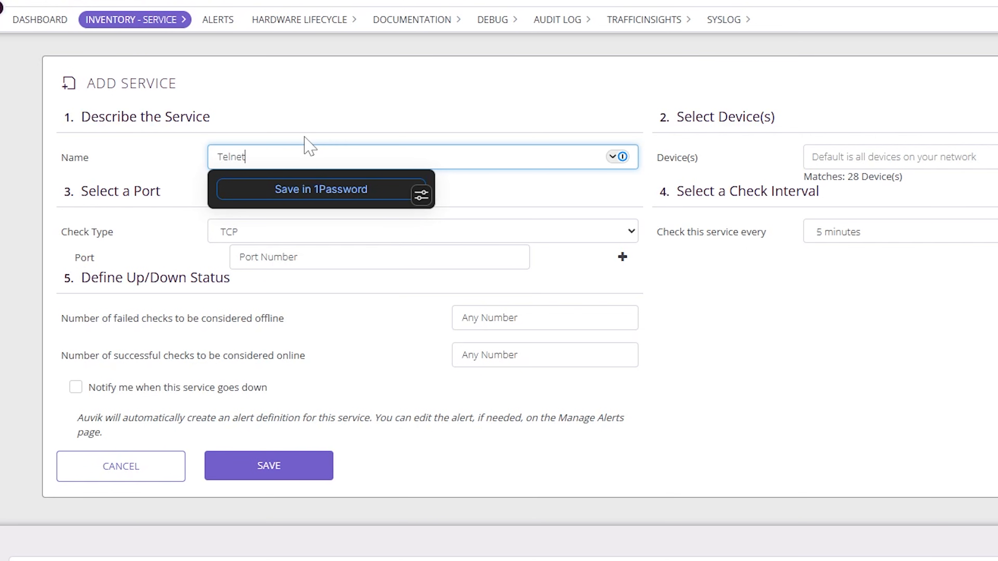
scroll(306, 138, down, 1)
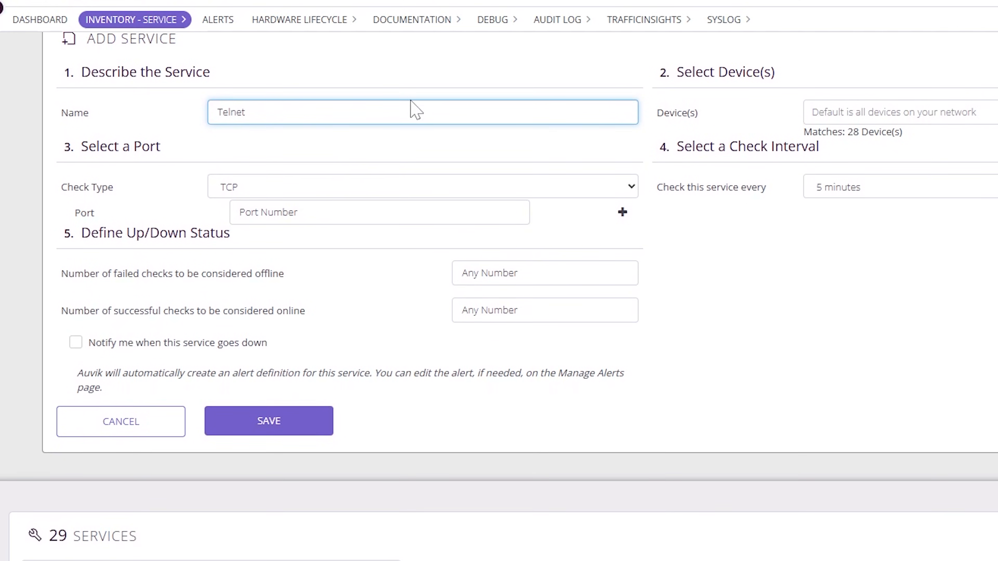
click(380, 200)
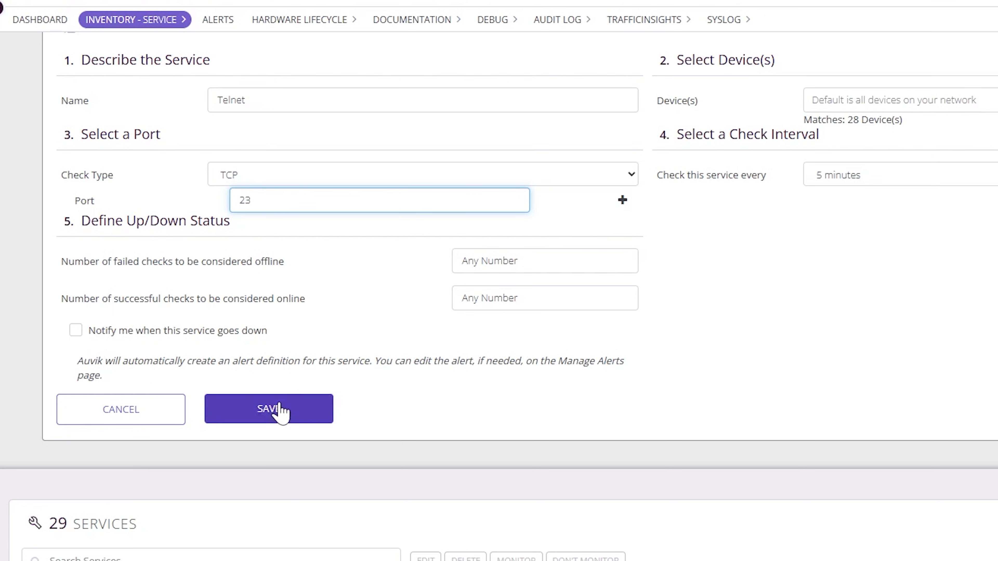
click(287, 411)
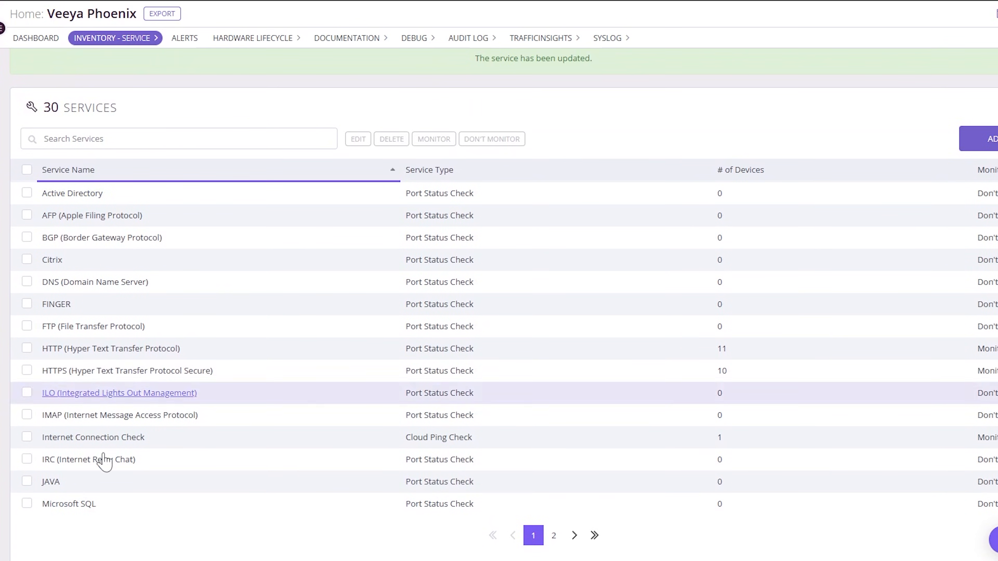
click(553, 535)
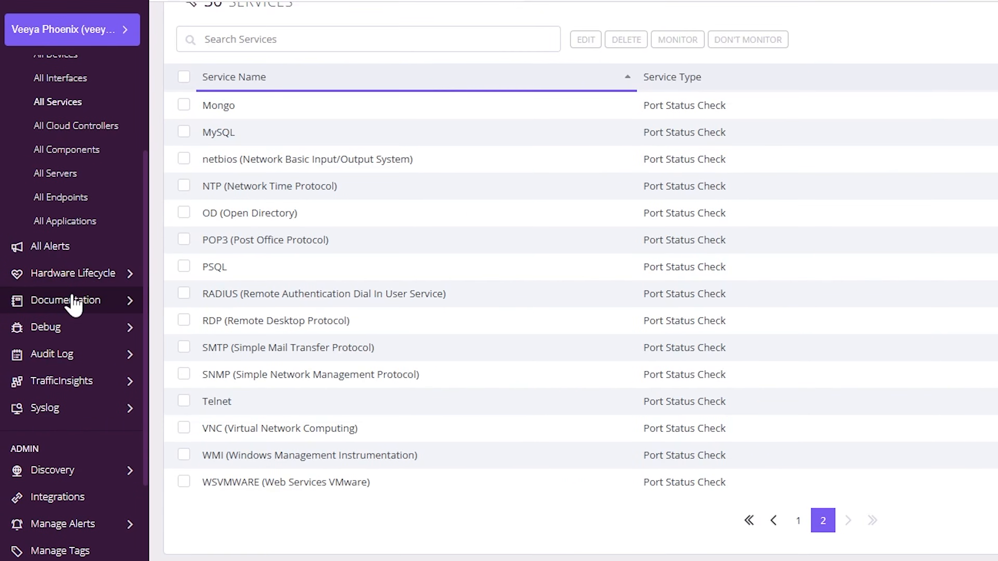
Open the documented device configurations and examine their login status, configuration status and last saved dates
click(72, 298)
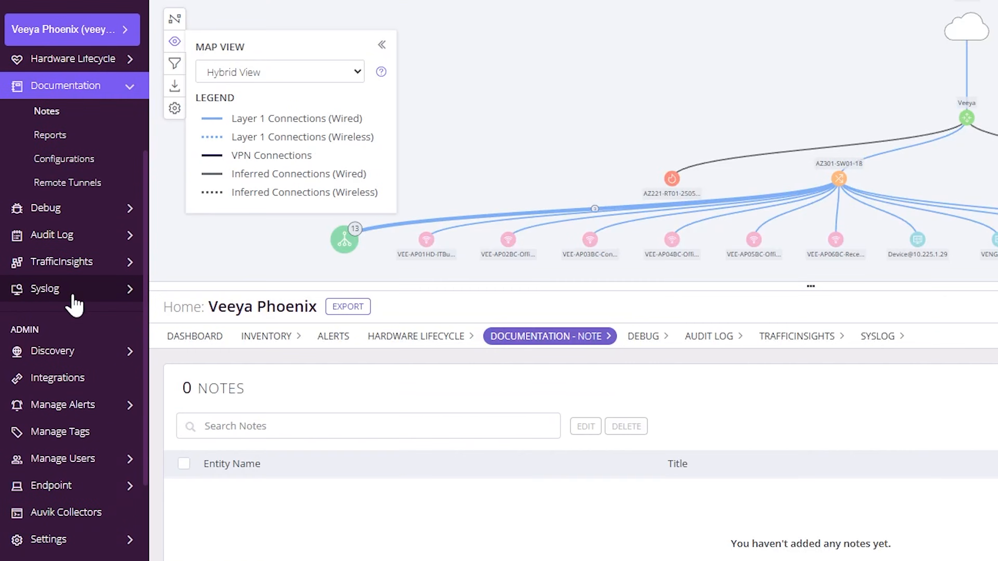
click(67, 165)
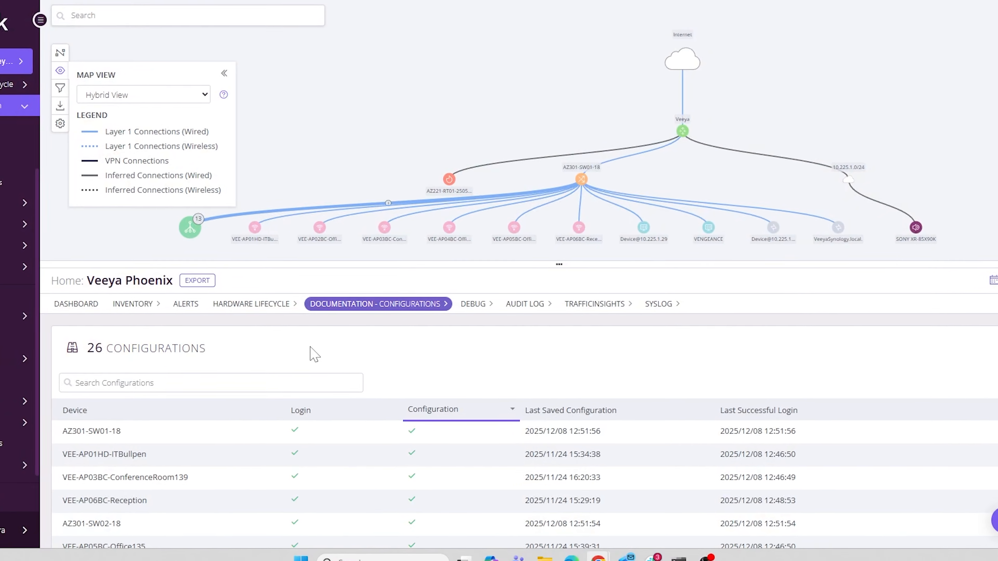
scroll(327, 380, down, 2)
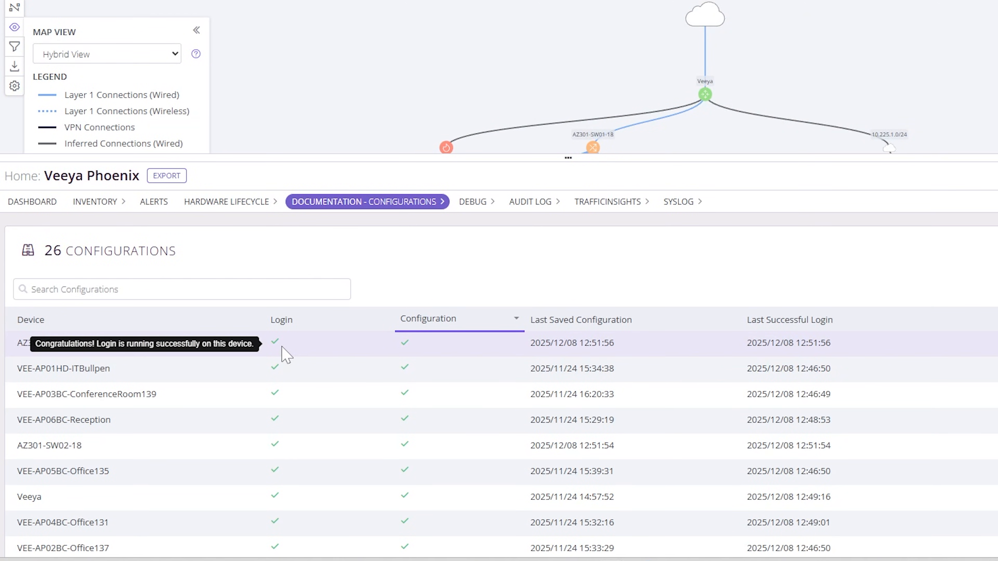
scroll(286, 349, down, 2)
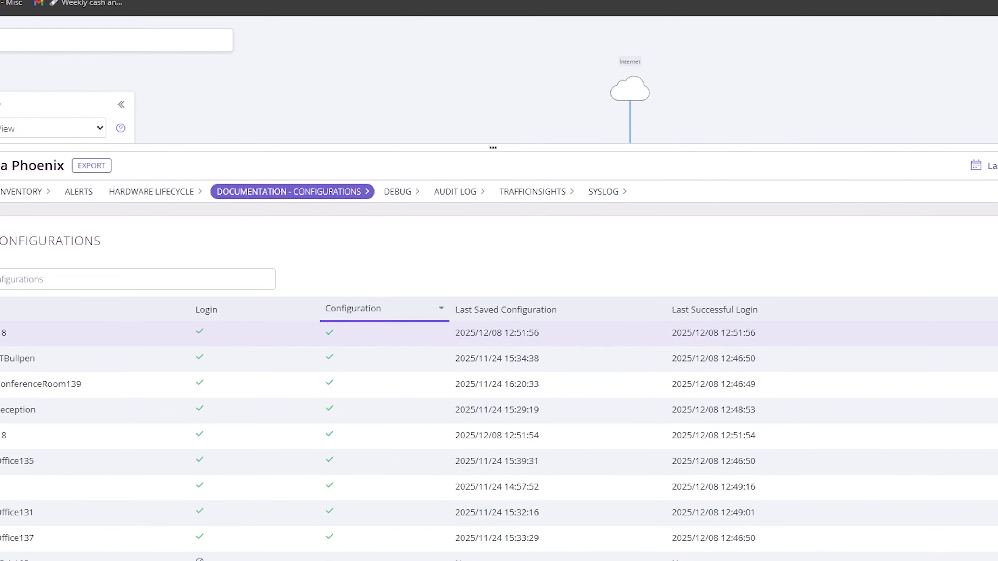
Export the saved configuration of AZ301-SW01-18, inspect the text file in Notepad and minimize it
click(956, 401)
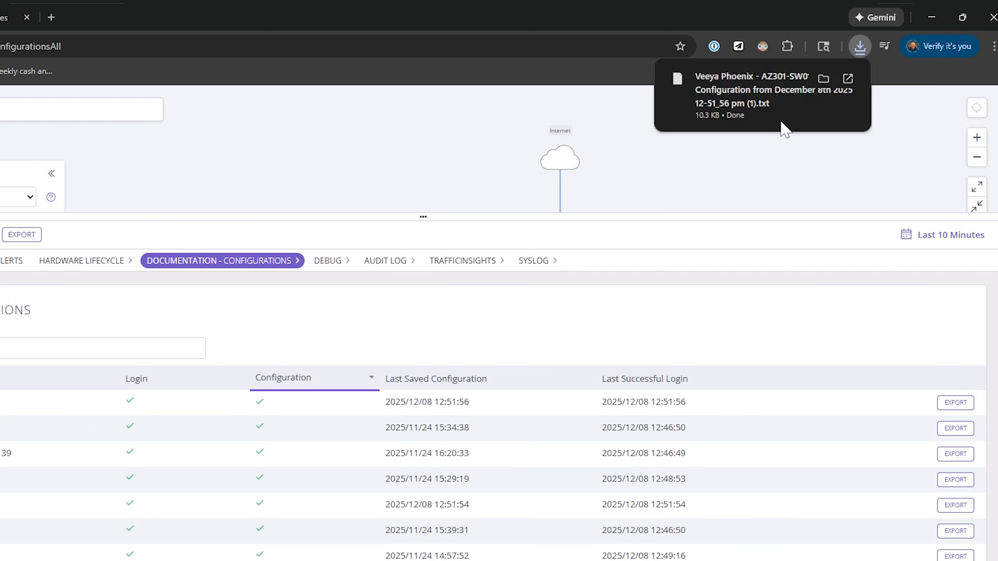
click(782, 79)
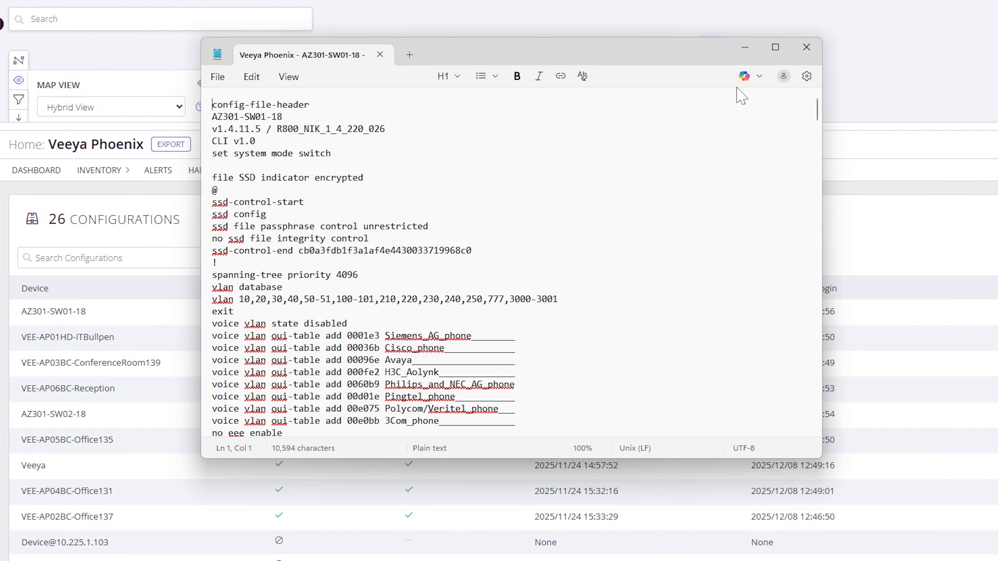
click(747, 47)
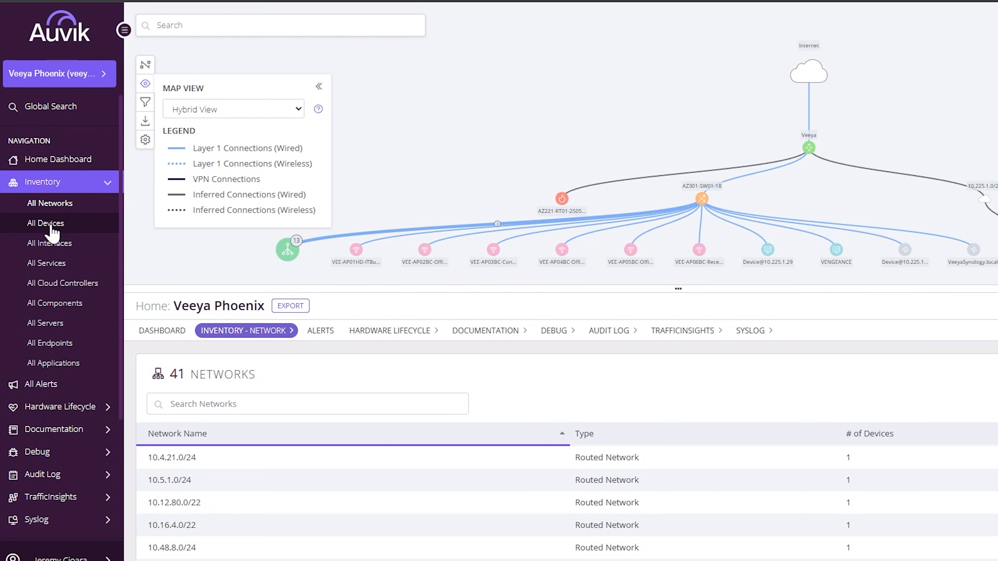
Open the switch AZ301-SW01-18 from the device inventory and examine the login requirements in its Backups setup
click(50, 225)
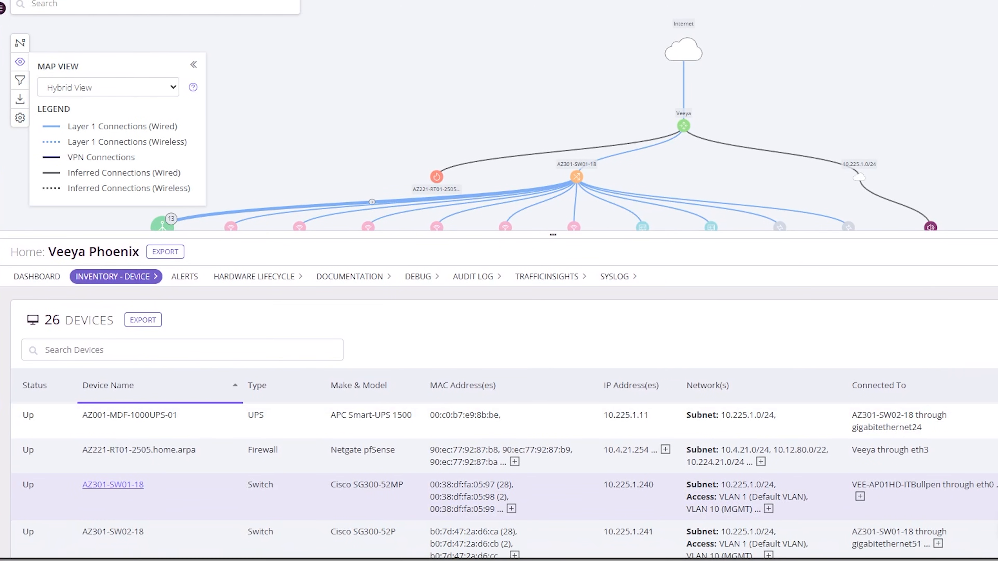
click(120, 487)
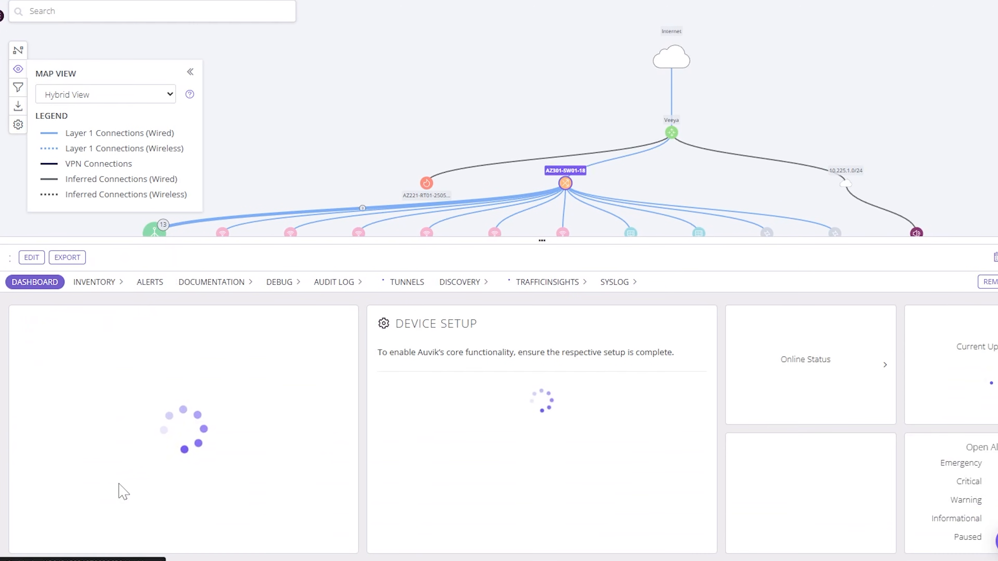
scroll(473, 371, down, 3)
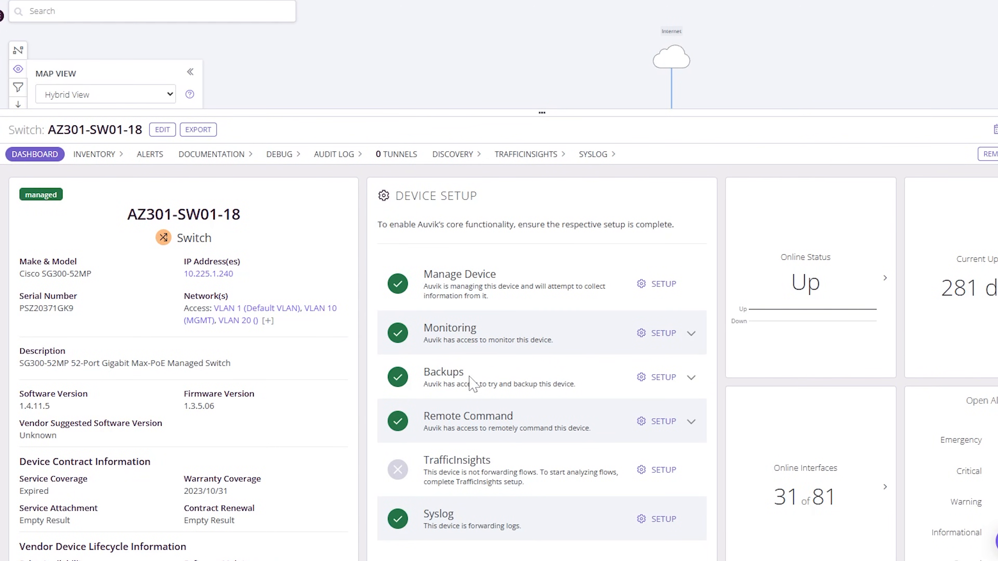
click(664, 380)
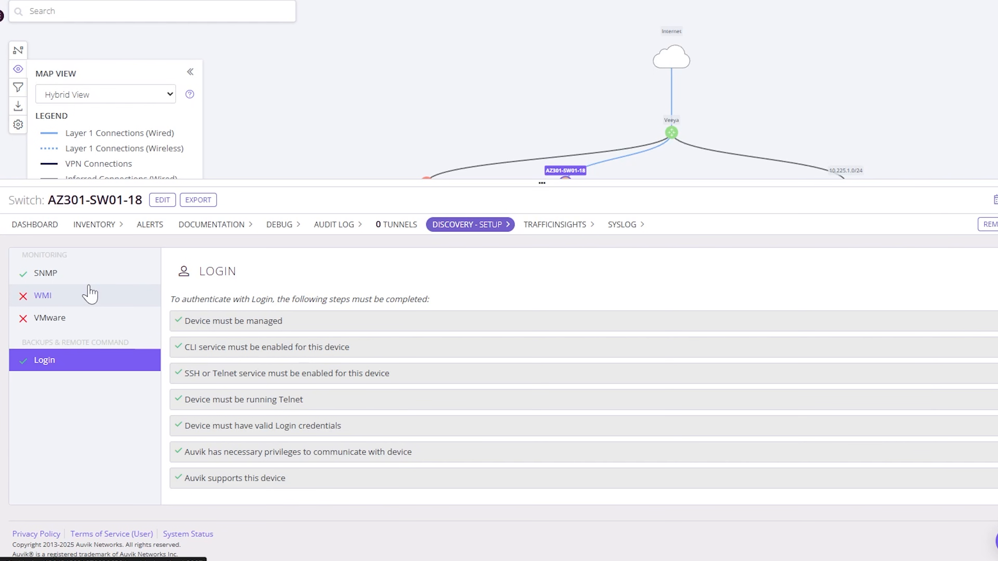
Open the Telnet service from the second page of the services inventory to examine the devices offering it
click(67, 176)
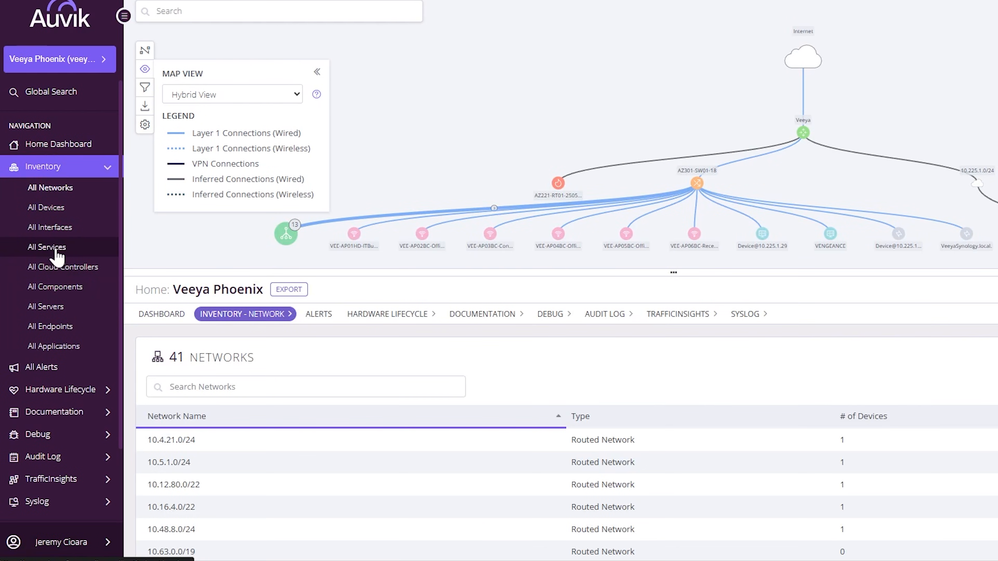
click(57, 248)
scroll(499, 283, down, 5)
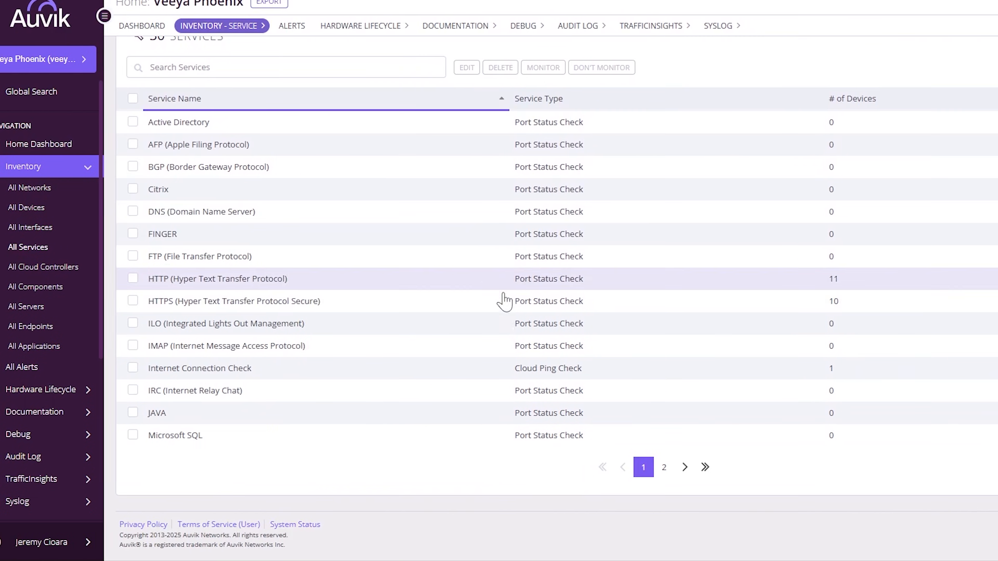
click(555, 467)
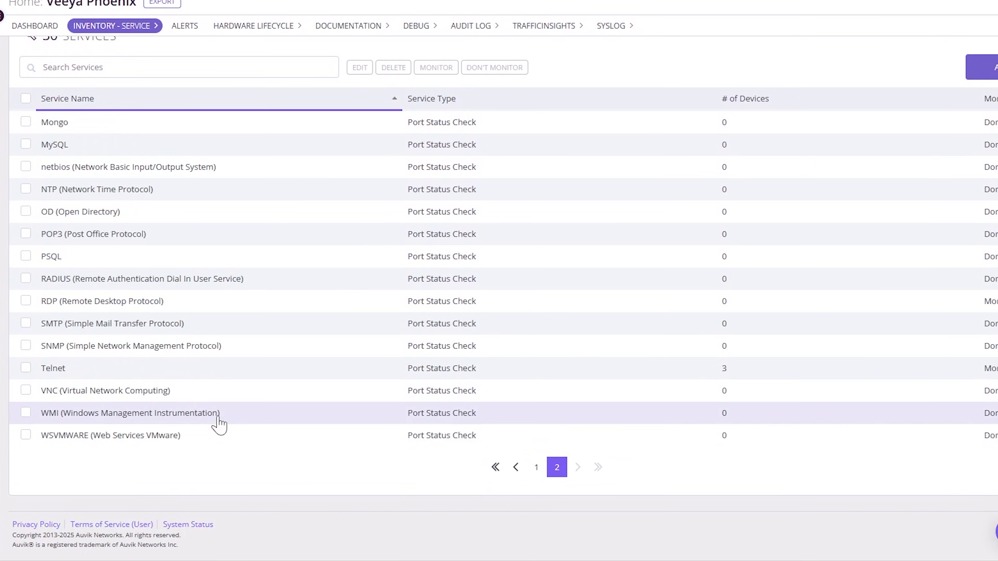
click(708, 372)
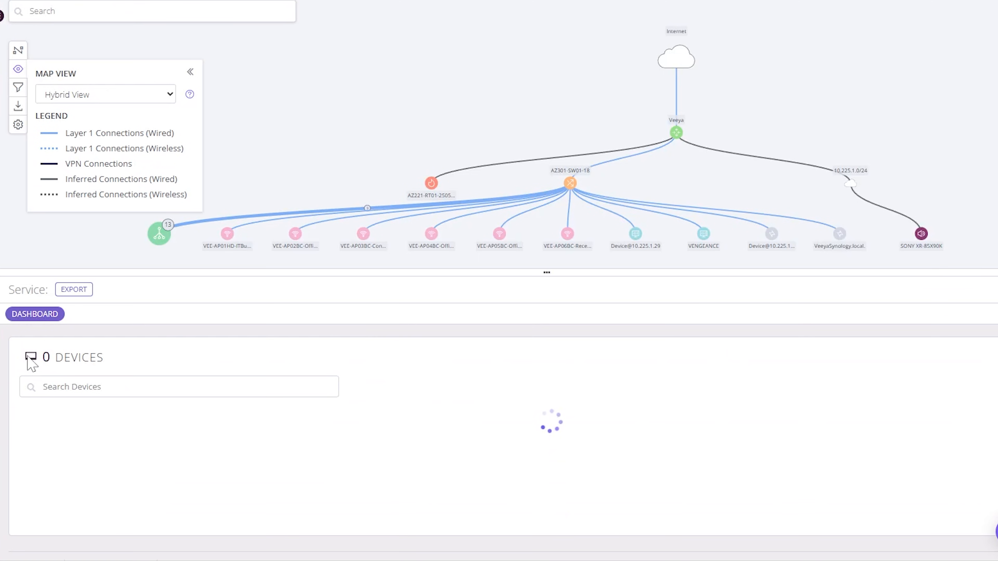